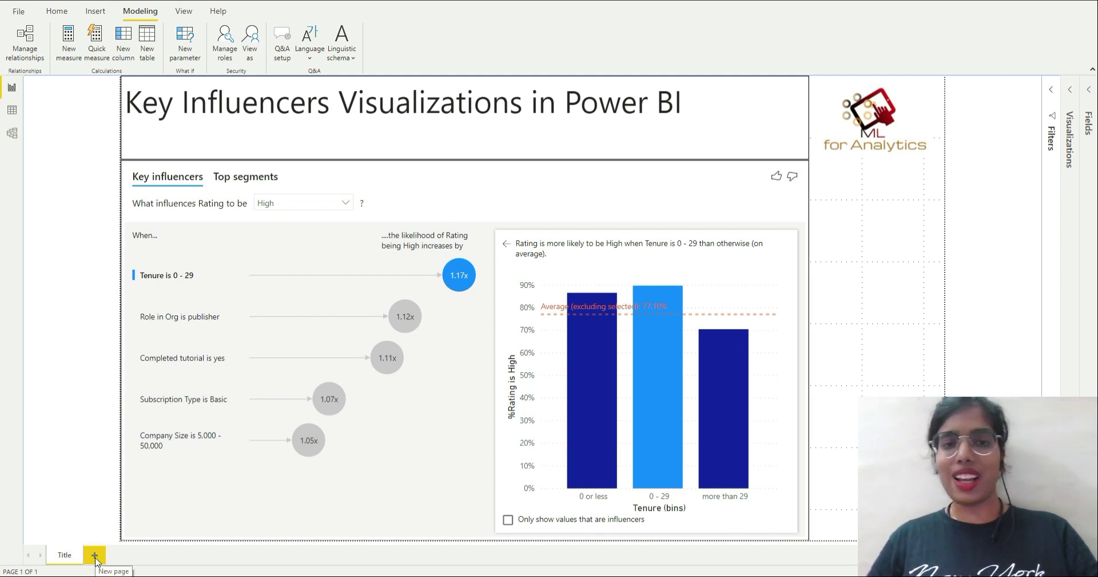
Step: Add a new report page and expand the Filters, Visualizations and Fields panes
{"action": "left_click", "coordinate": [95, 554]}
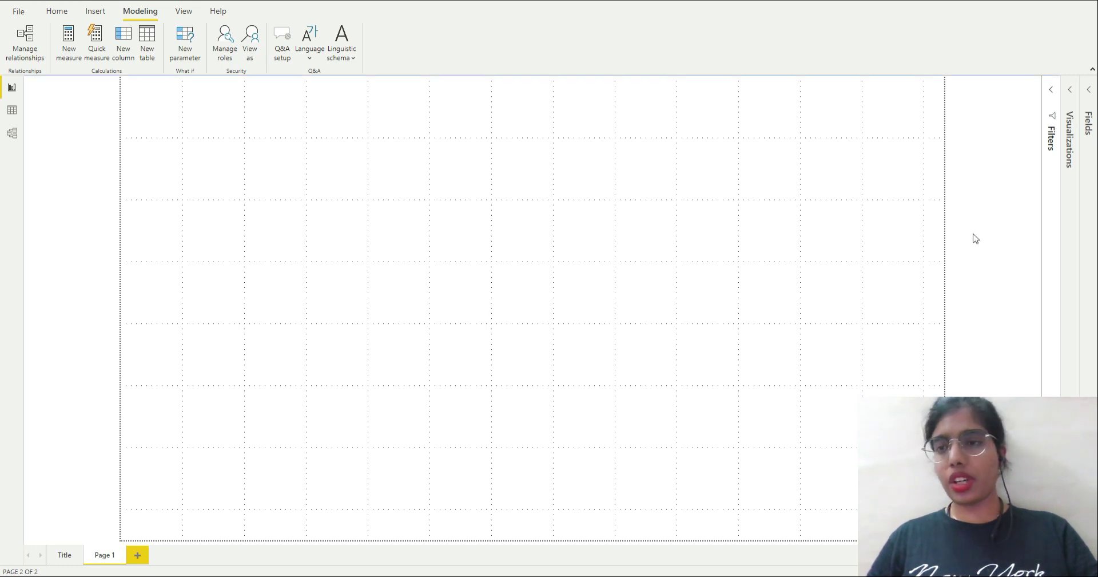
{"action": "left_click", "coordinate": [1053, 98]}
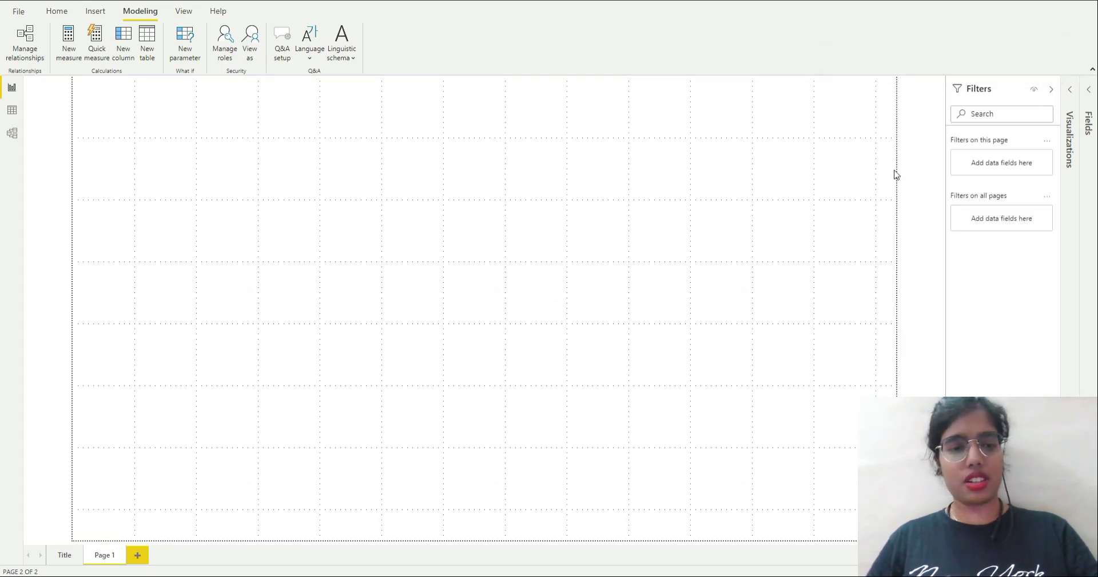
{"action": "left_click", "coordinate": [1070, 90]}
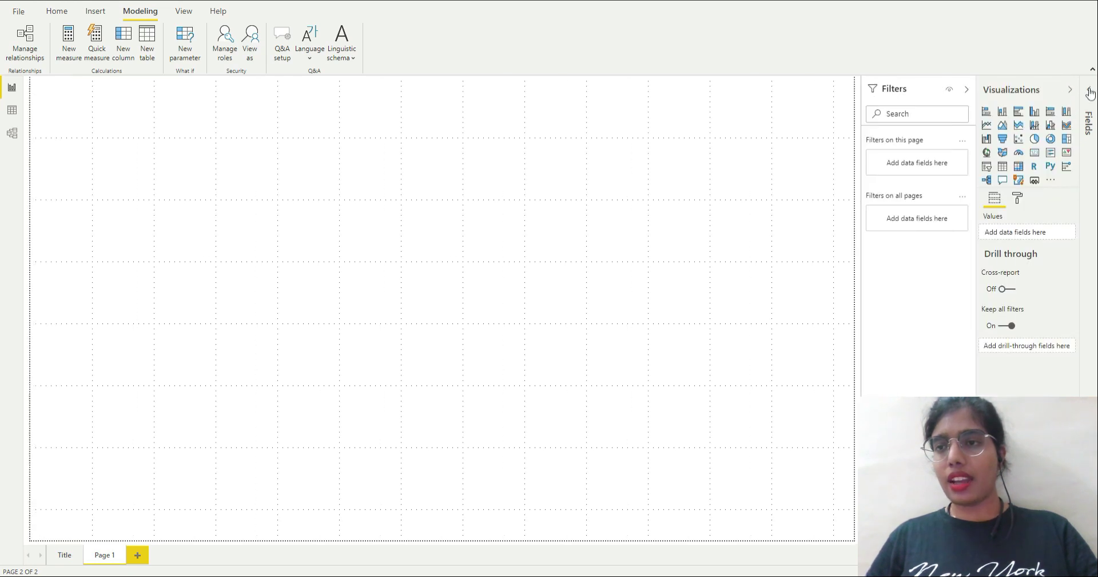
{"action": "left_click", "coordinate": [1091, 91]}
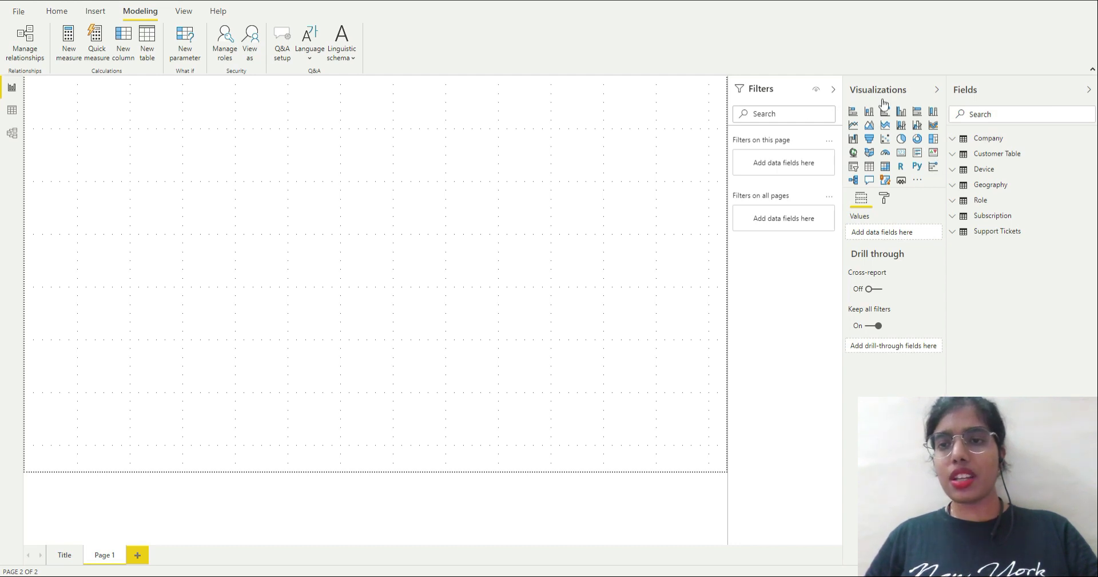
Step: Insert a Key influencers visual on the new page, move it inward and enlarge it to fill most of the canvas
{"action": "left_click", "coordinate": [933, 167]}
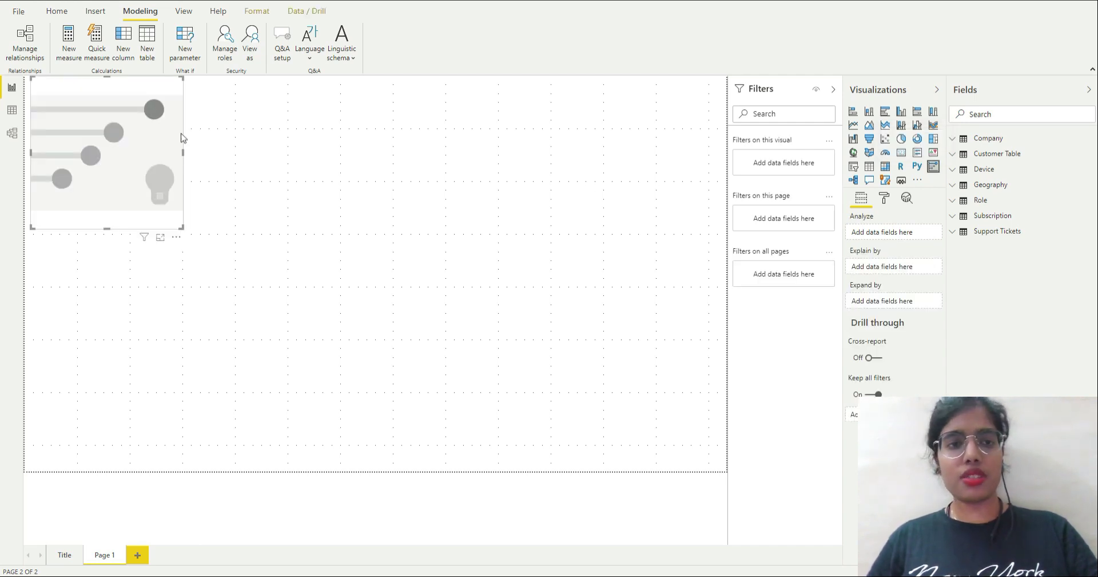
{"action": "left_click_drag", "start_coordinate": [179, 148], "coordinate": [306, 191]}
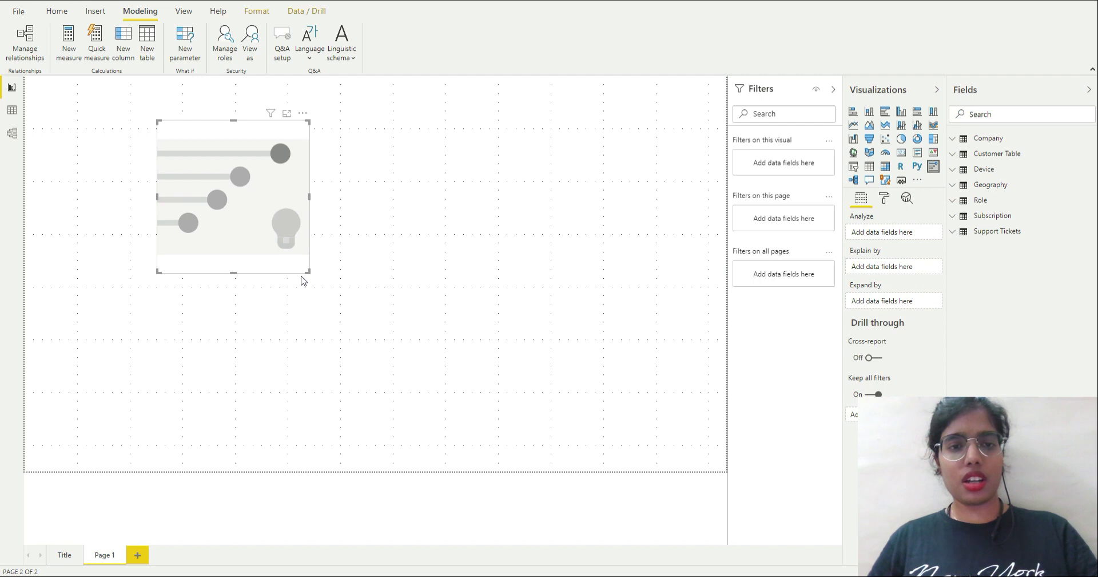
{"action": "left_click_drag", "start_coordinate": [356, 310], "coordinate": [612, 465]}
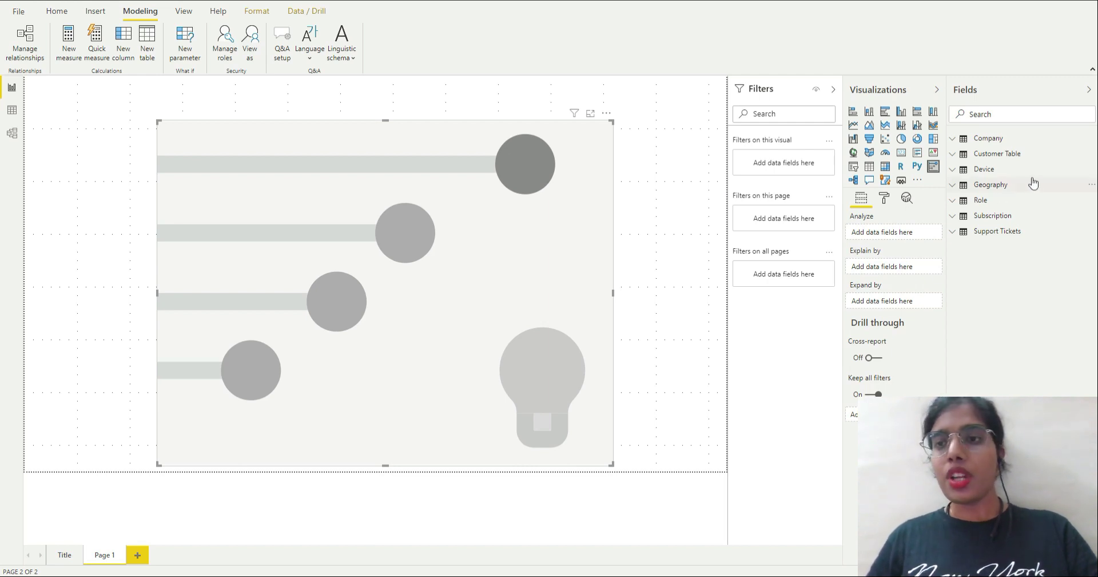
Step: Set Rating from the Customer Table as the field the key influencers visual analyzes
{"action": "left_click", "coordinate": [989, 156]}
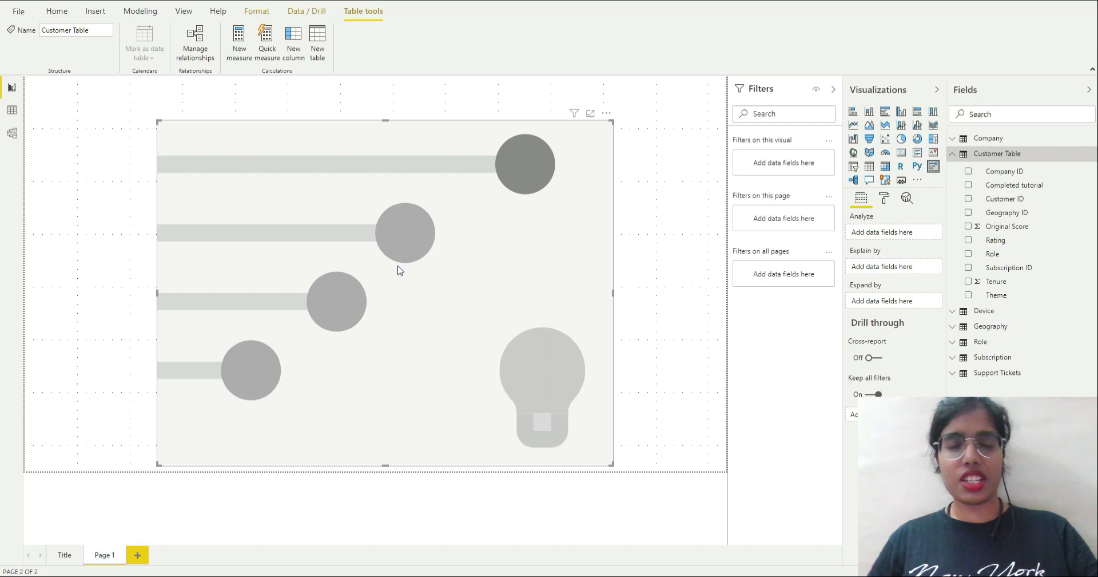
{"action": "left_click", "coordinate": [886, 200]}
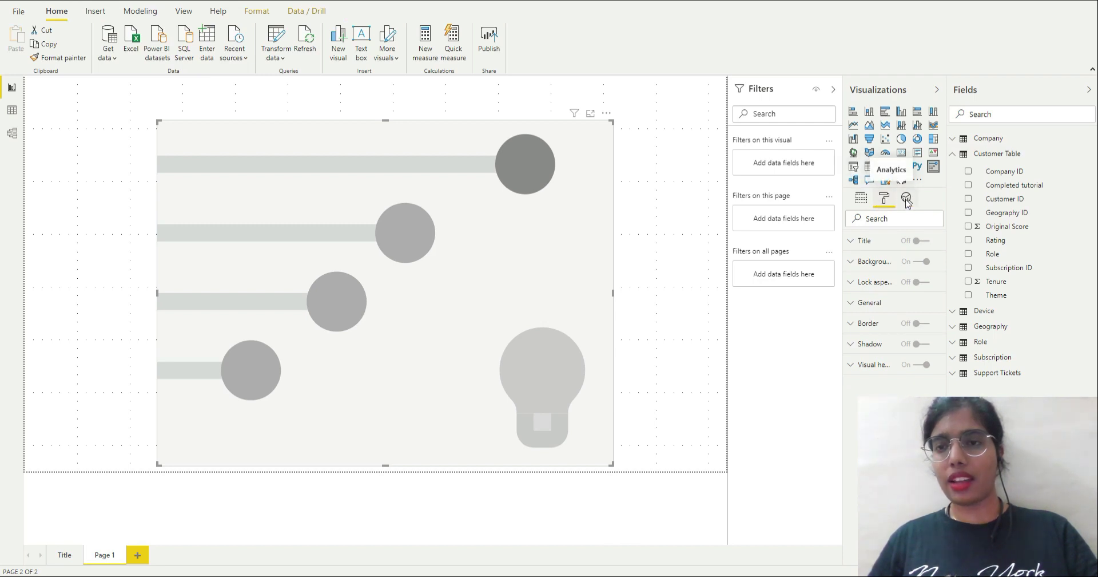
{"action": "left_click", "coordinate": [862, 200]}
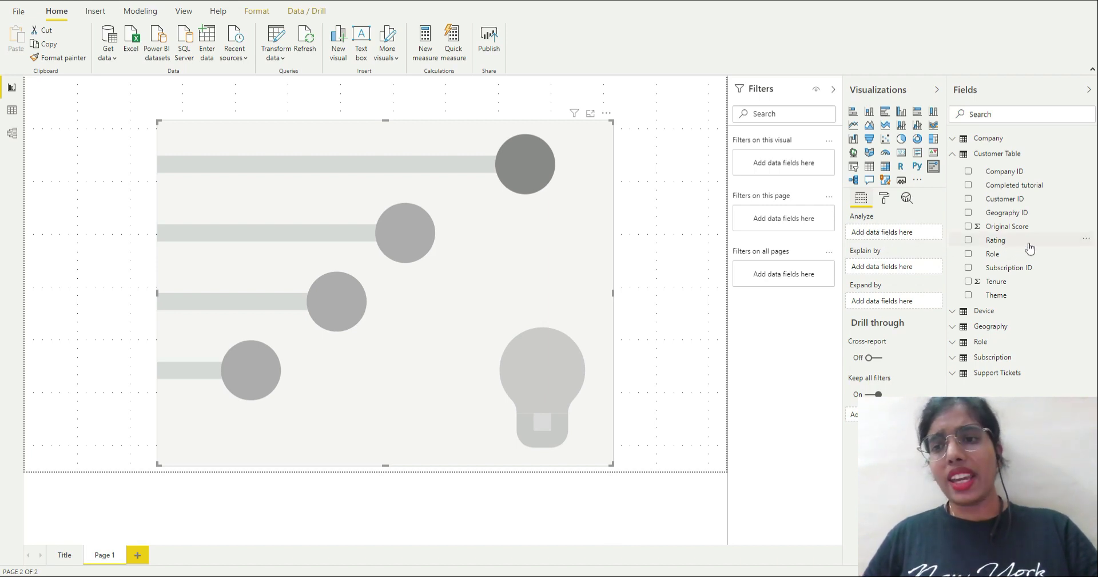
{"action": "left_click_drag", "start_coordinate": [1047, 244], "coordinate": [918, 233]}
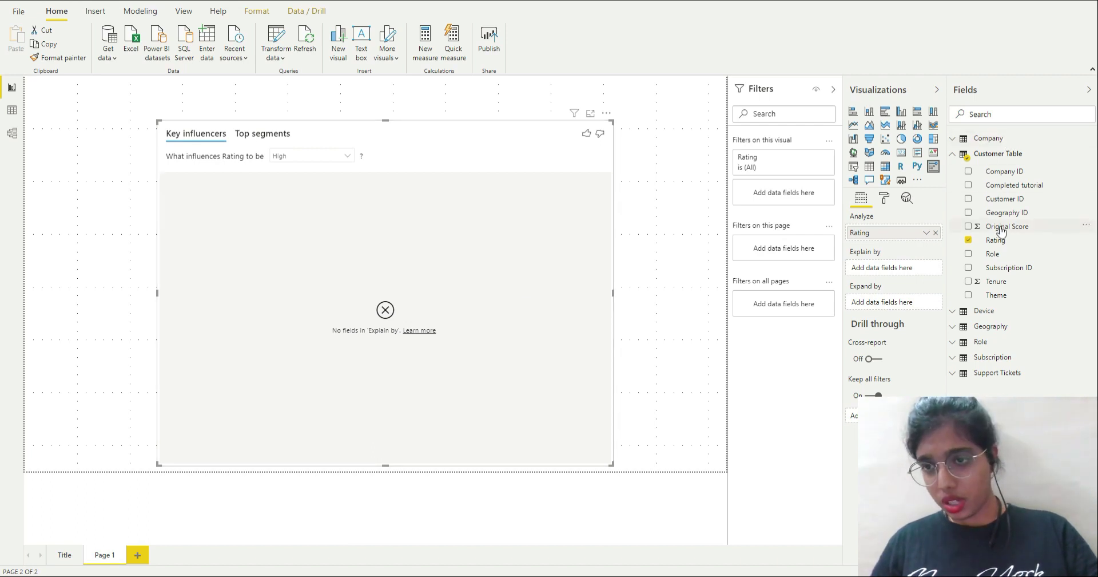
Step: Explain the rating by Tenure and Theme from the Customer Table and Company Size from the Company table
{"action": "left_click_drag", "start_coordinate": [1000, 282], "coordinate": [897, 271]}
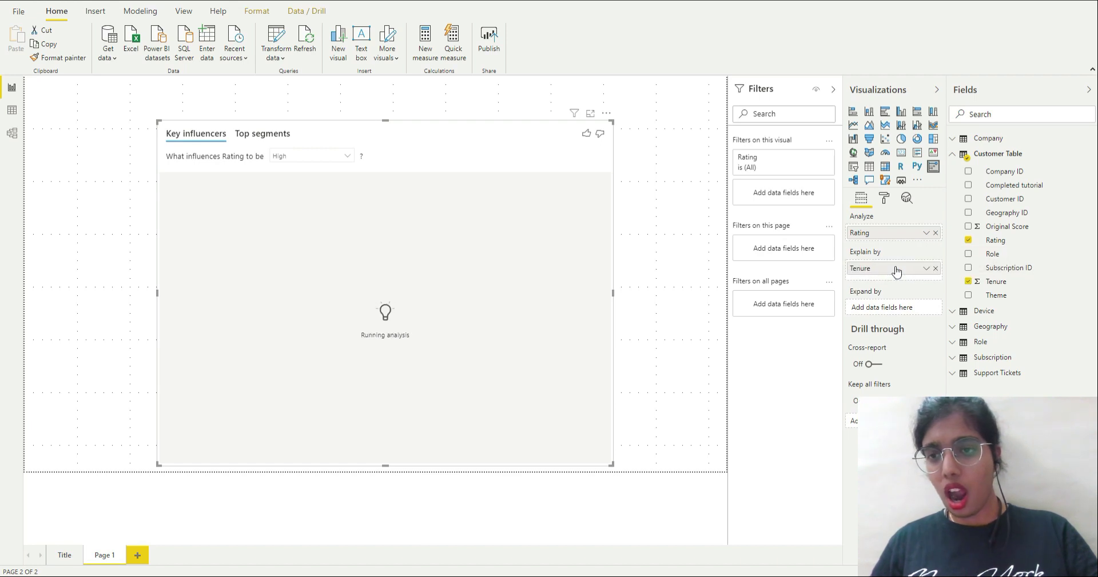
{"action": "left_click_drag", "start_coordinate": [996, 295], "coordinate": [890, 282]}
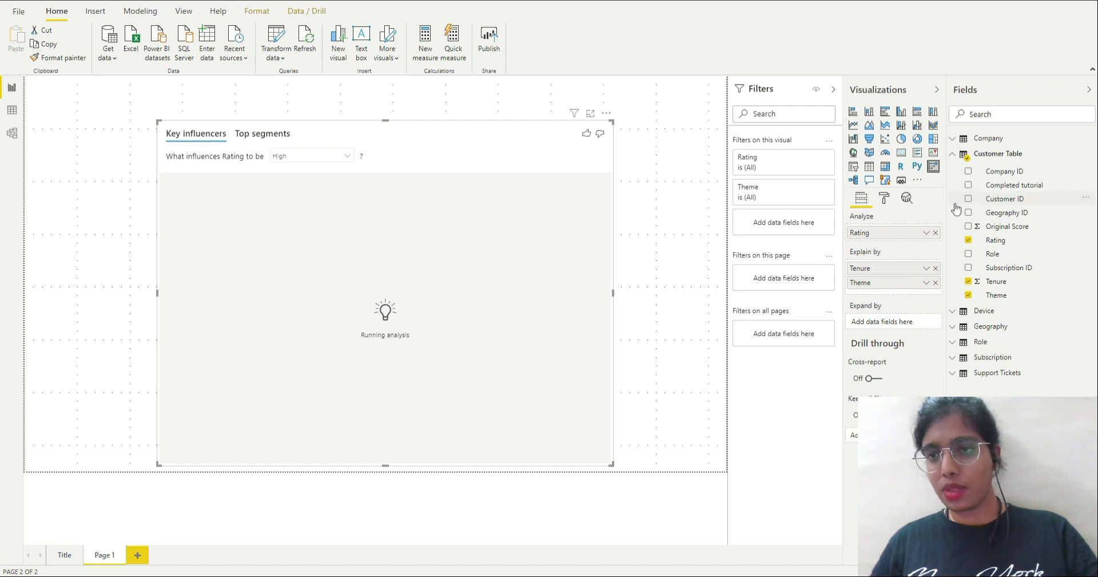
{"action": "left_click", "coordinate": [985, 138]}
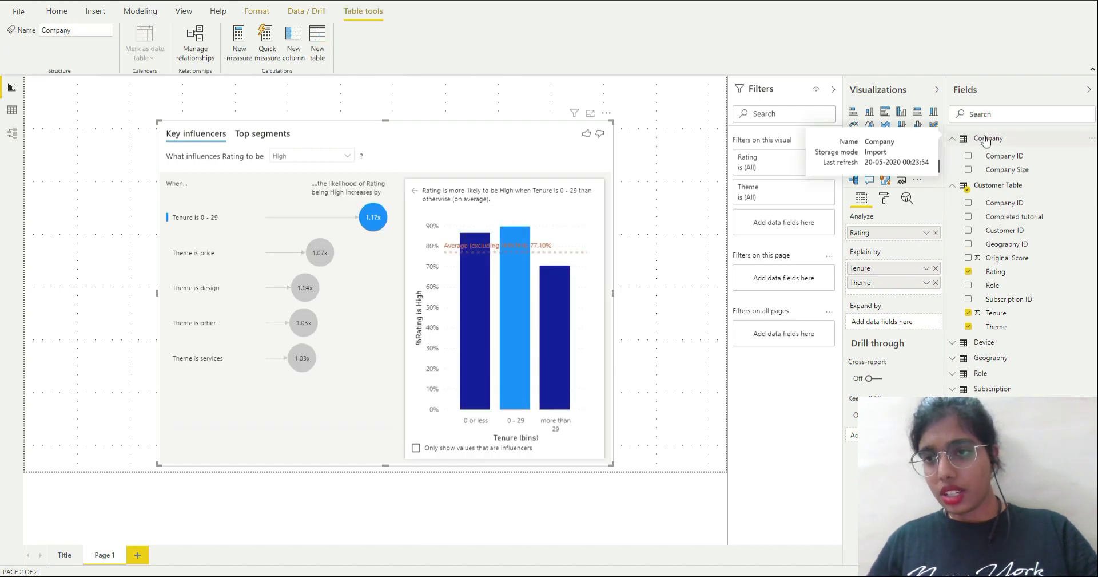
{"action": "left_click_drag", "start_coordinate": [1012, 170], "coordinate": [912, 292]}
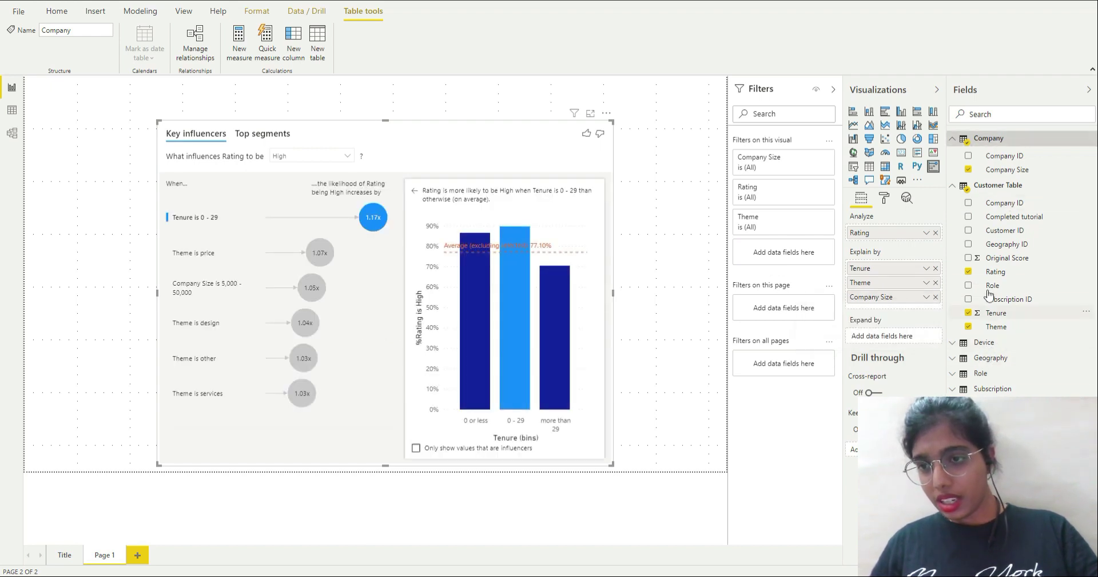
Step: Add Role and Completed tutorial from the Customer Table and Subscription Type from the Subscription table as further explanatory fields
{"action": "left_click_drag", "start_coordinate": [994, 285], "coordinate": [898, 310]}
{"action": "left_click_drag", "start_coordinate": [898, 311], "coordinate": [898, 311]}
{"action": "left_click_drag", "start_coordinate": [1014, 217], "coordinate": [918, 323]}
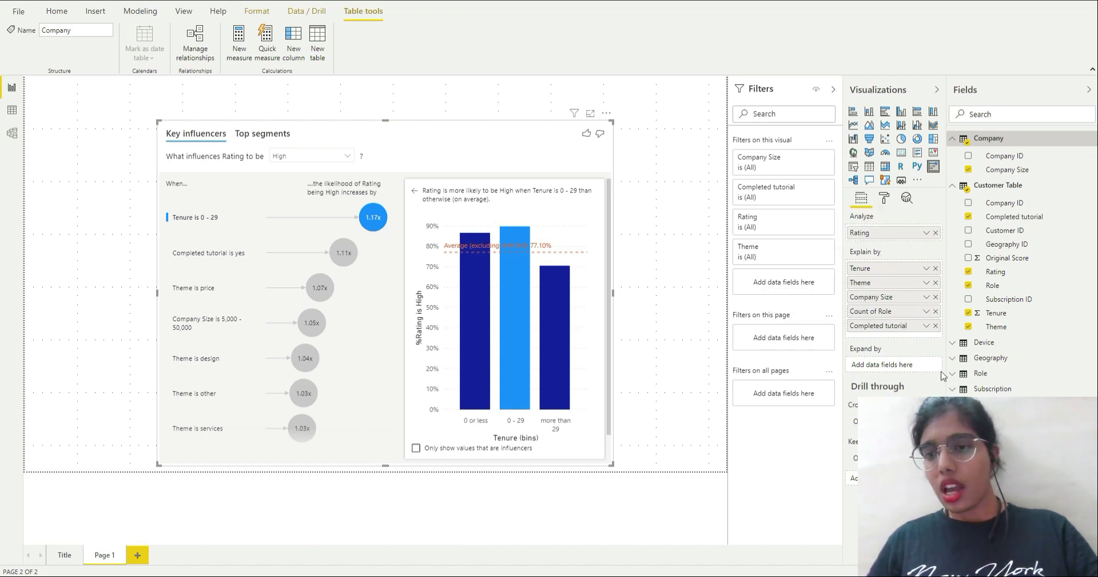
{"action": "left_click", "coordinate": [984, 388]}
{"action": "left_click_drag", "start_coordinate": [1030, 246], "coordinate": [943, 340]}
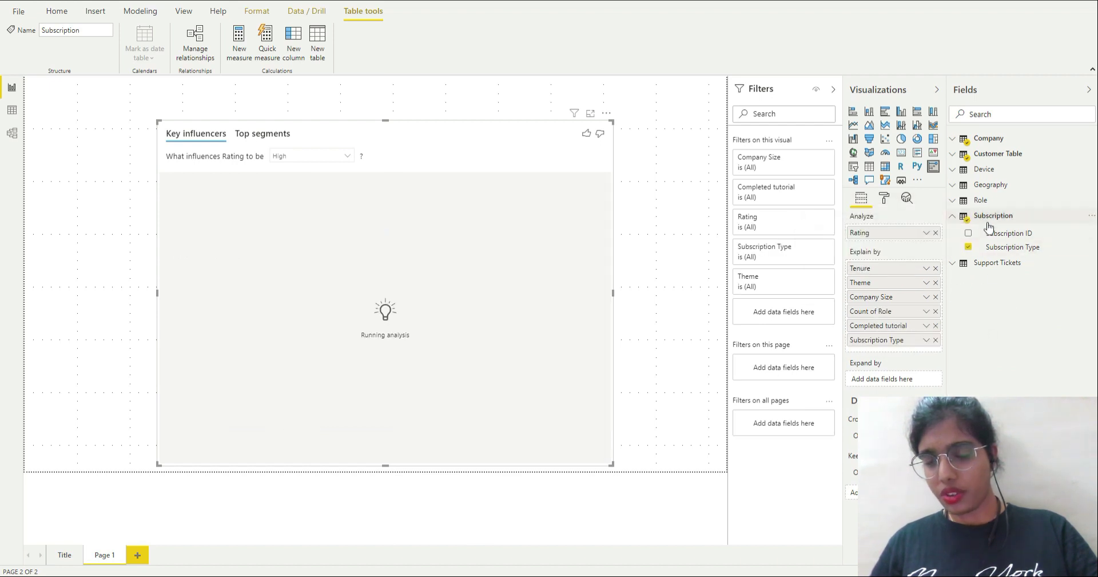
Step: Add Duration from the Support Tickets table to the explanatory fields and collapse that table
{"action": "left_click", "coordinate": [989, 217]}
{"action": "left_click", "coordinate": [976, 231]}
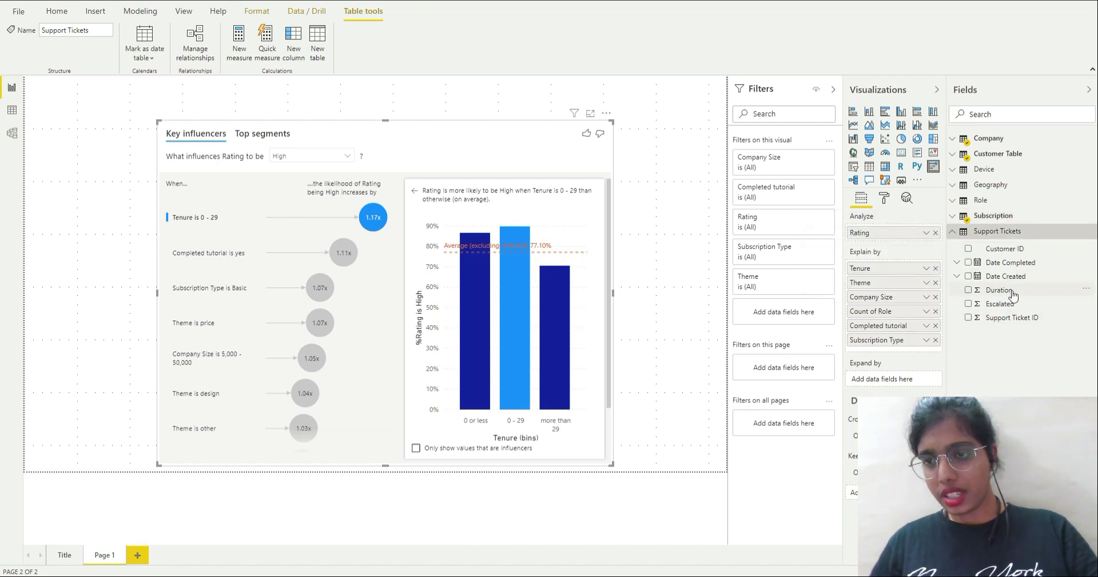
{"action": "left_click_drag", "start_coordinate": [992, 296], "coordinate": [897, 351]}
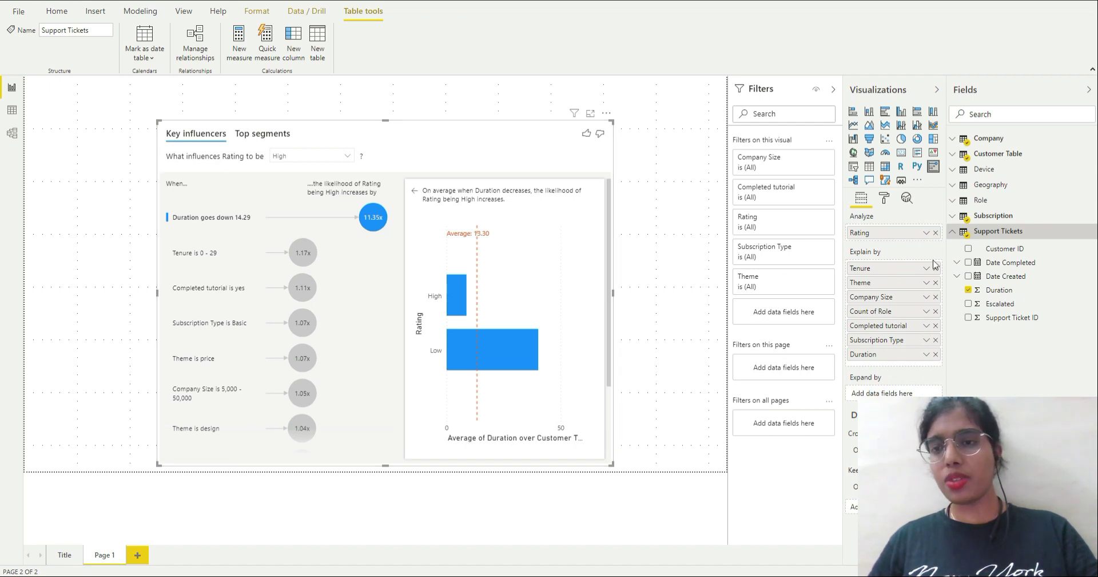
{"action": "left_click", "coordinate": [957, 233]}
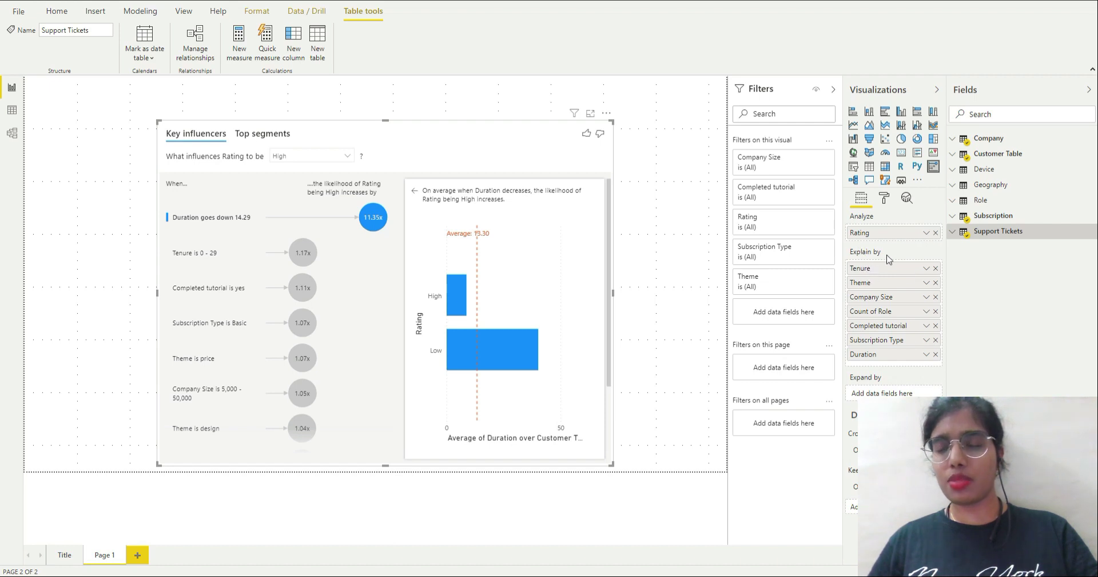
Step: Set the explanatory fields Tenure and Role to Don't summarize, checking the summarization of Theme and Company Size as well
{"action": "left_click", "coordinate": [927, 268]}
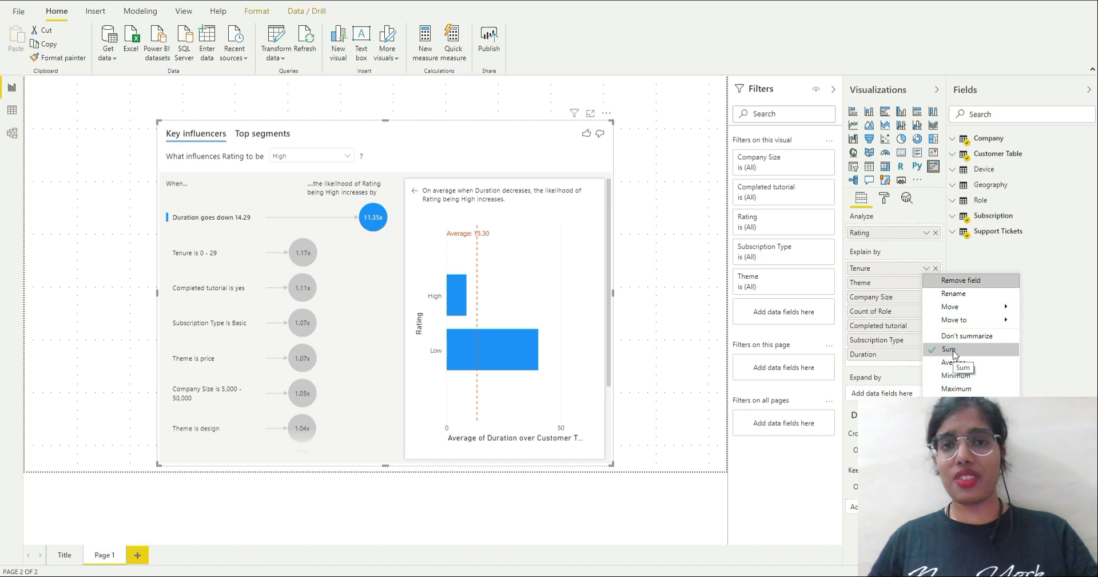
{"action": "left_click", "coordinate": [987, 340]}
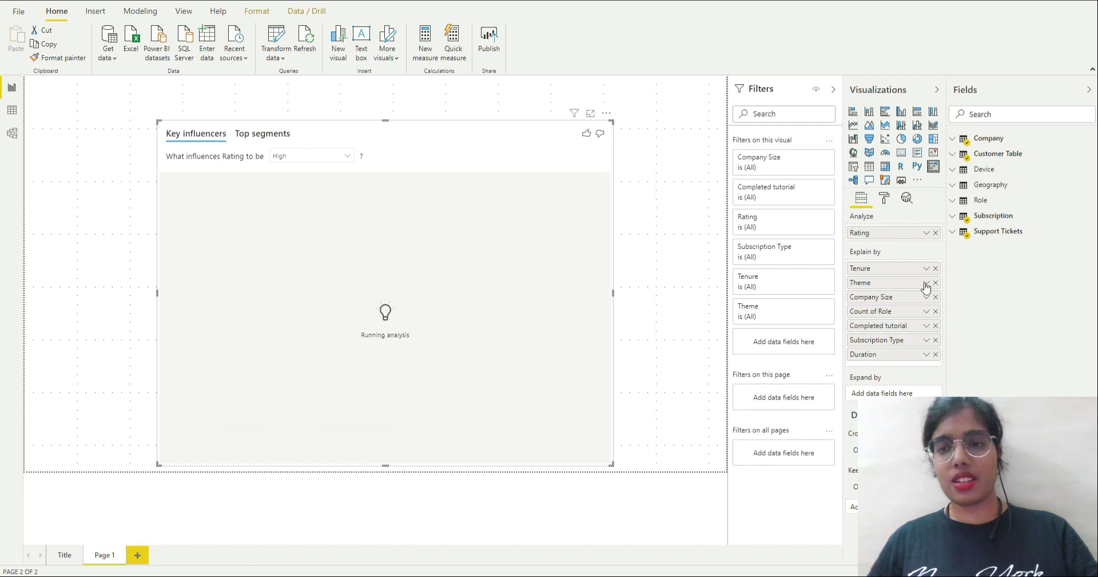
{"action": "left_click", "coordinate": [926, 283]}
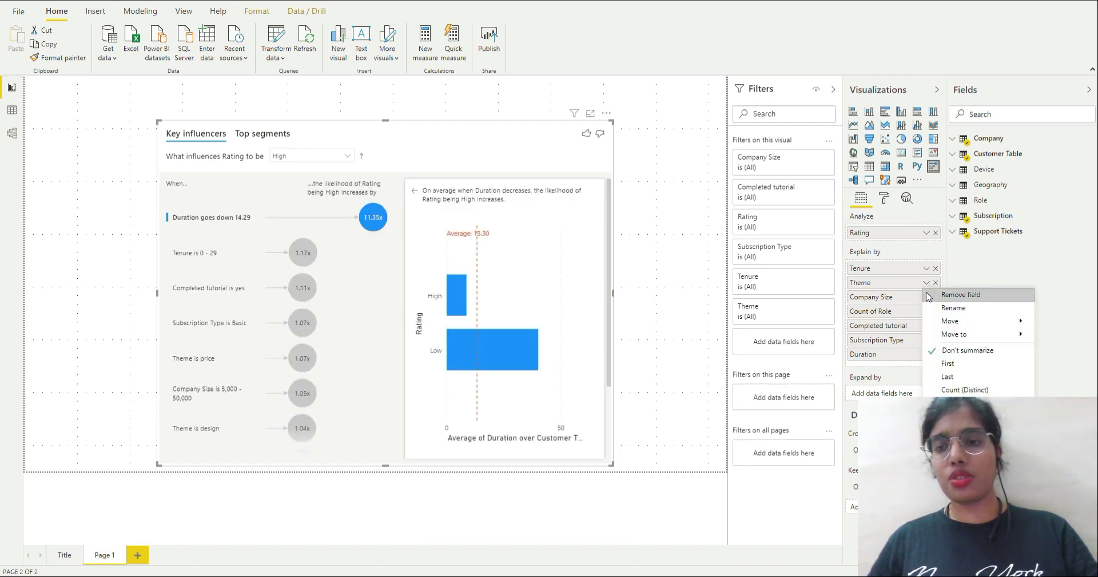
{"action": "left_click", "coordinate": [927, 297]}
{"action": "left_click", "coordinate": [926, 297]}
{"action": "left_click", "coordinate": [927, 297]}
{"action": "left_click", "coordinate": [927, 297]}
{"action": "left_click", "coordinate": [927, 310]}
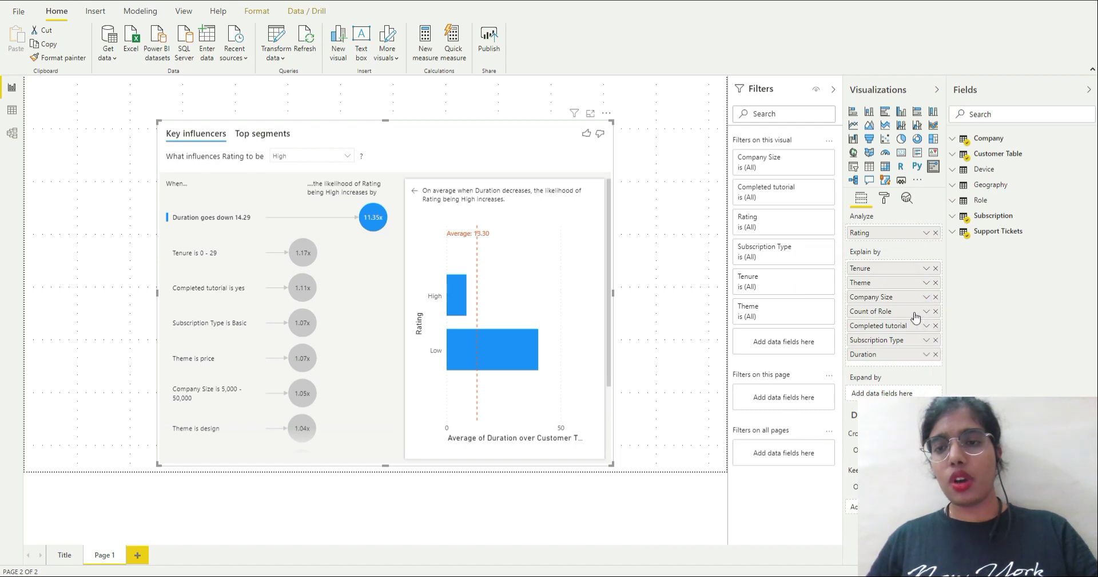
{"action": "left_click", "coordinate": [927, 310]}
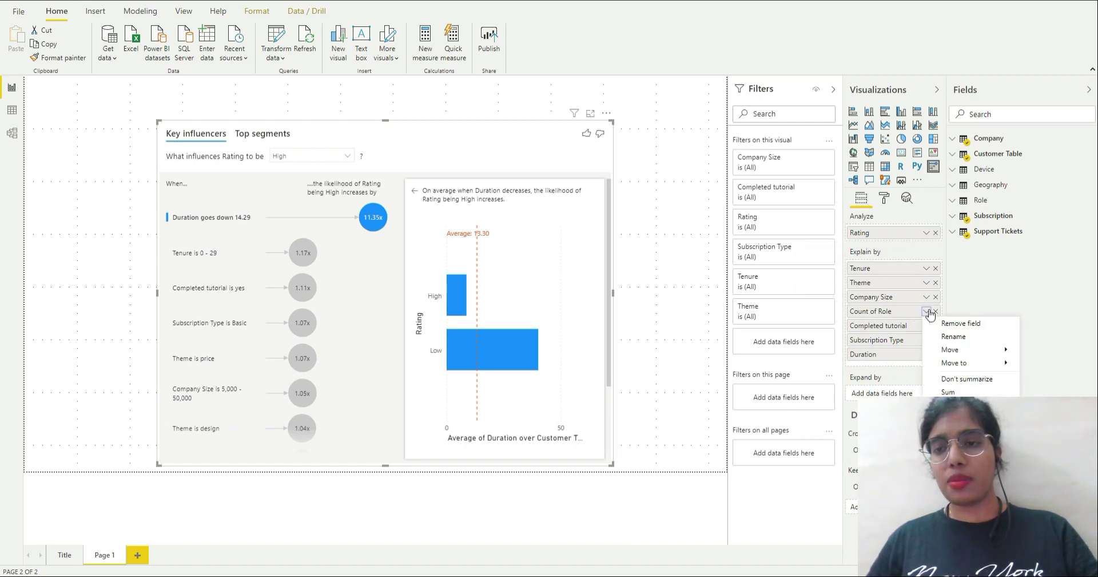
{"action": "left_click", "coordinate": [966, 379]}
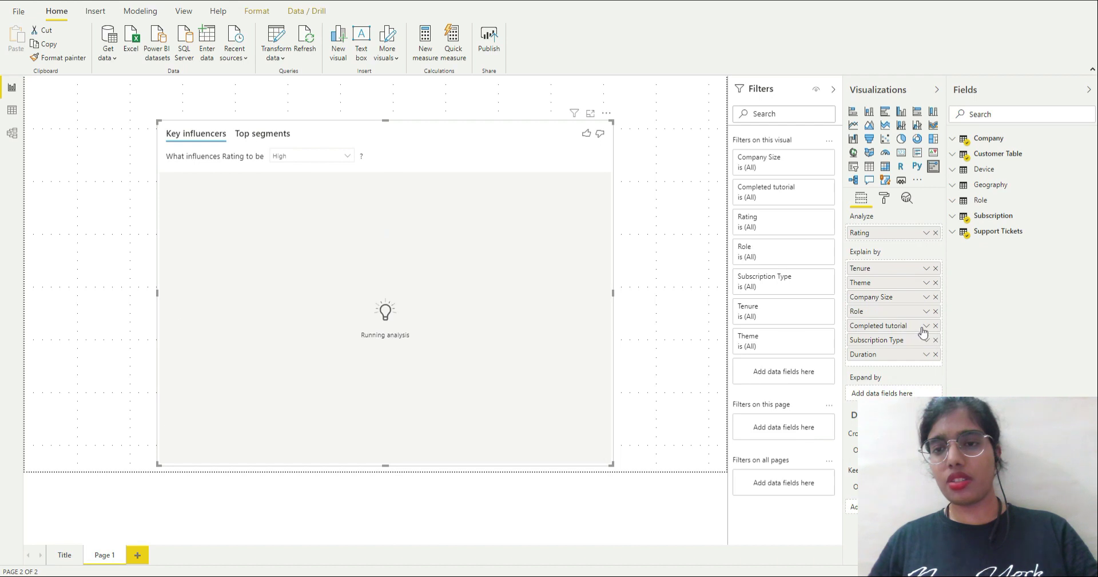
Step: Try setting Duration to Don't summarize, and remove it from the explanatory fields
{"action": "left_click", "coordinate": [926, 326]}
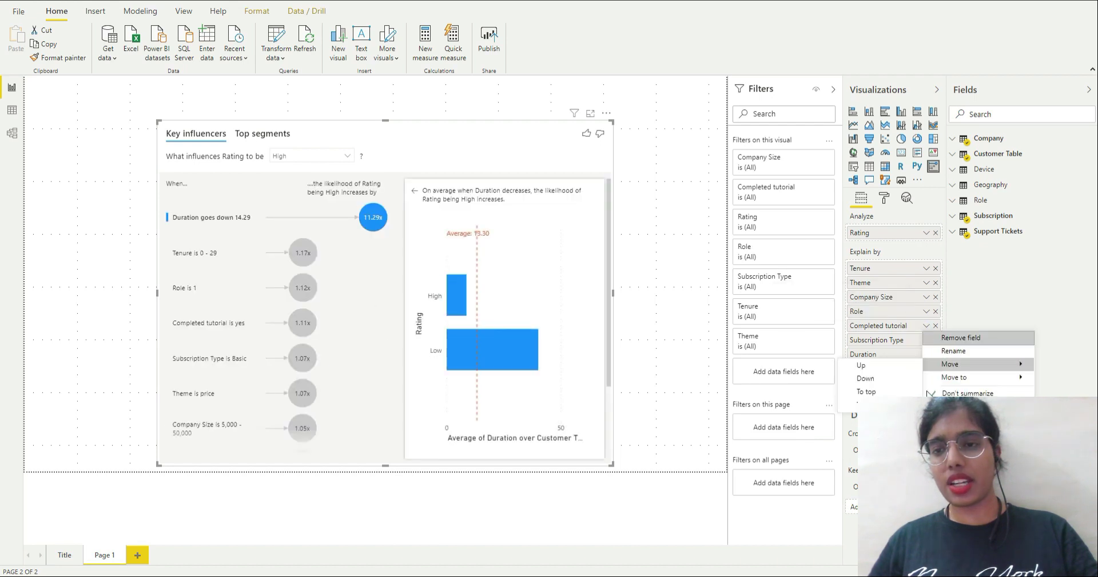
{"action": "left_click", "coordinate": [870, 354]}
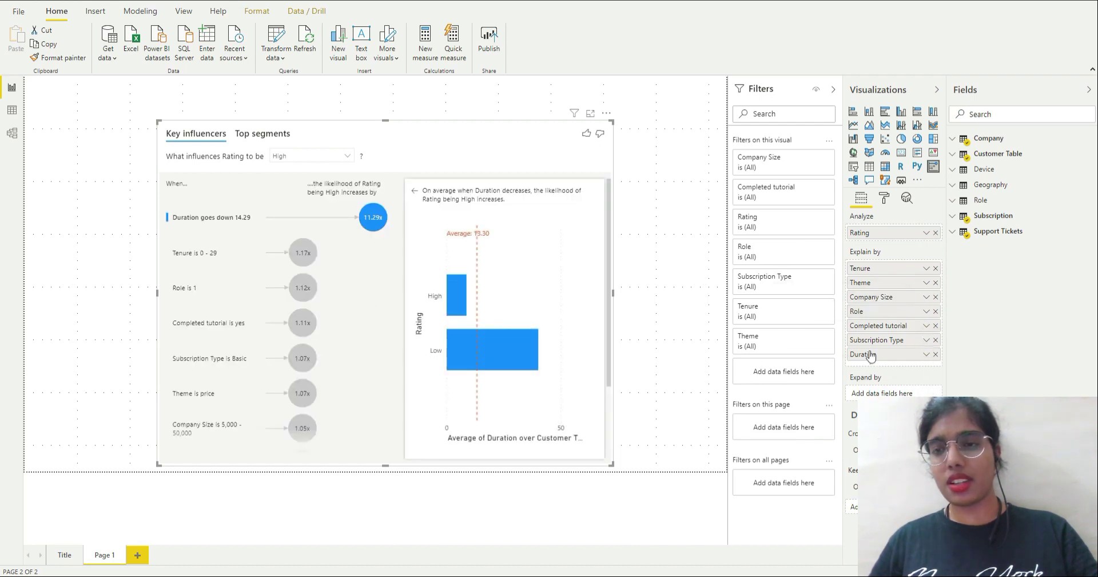
{"action": "left_click", "coordinate": [926, 340]}
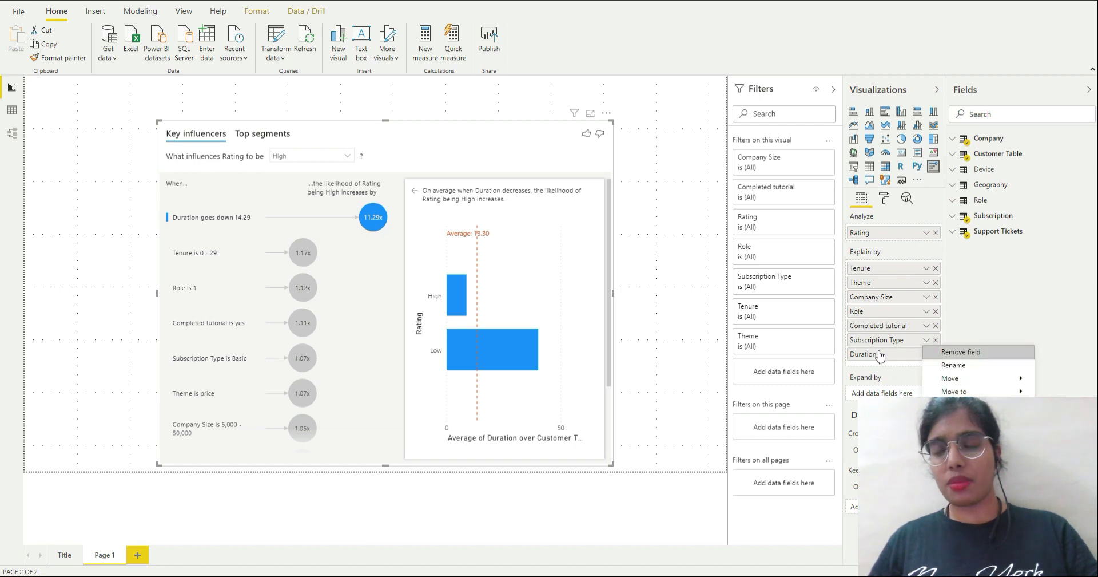
{"action": "left_click", "coordinate": [922, 357]}
{"action": "left_click", "coordinate": [927, 354]}
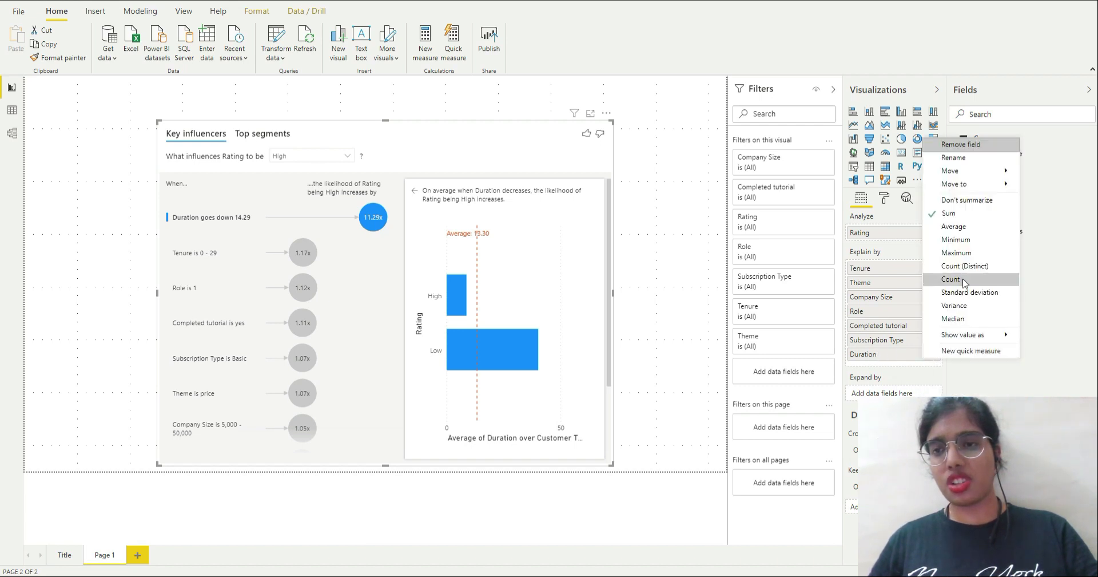
{"action": "left_click", "coordinate": [966, 204]}
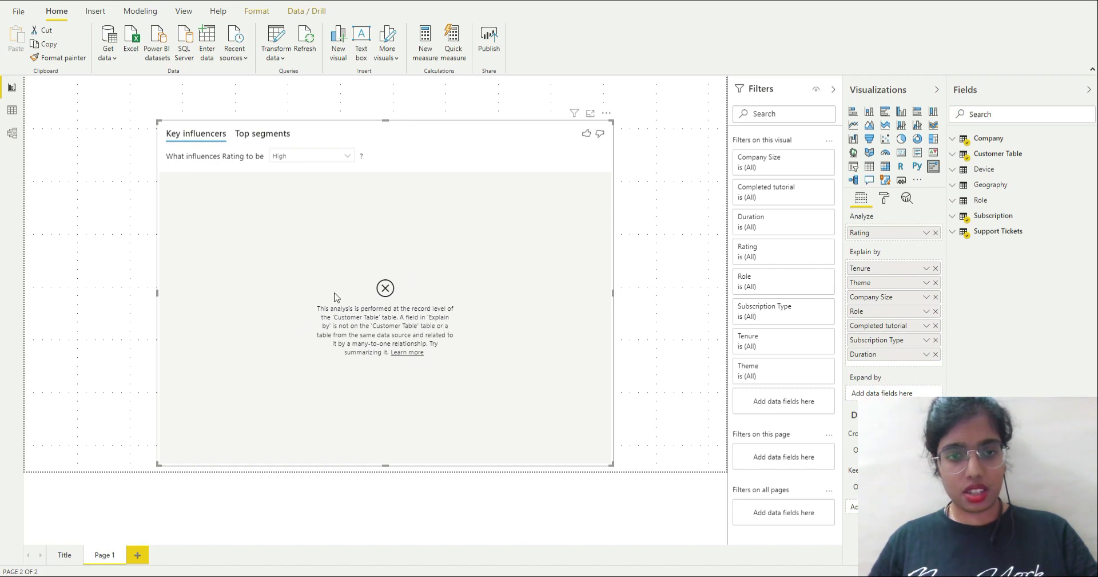
{"action": "left_click", "coordinate": [936, 355]}
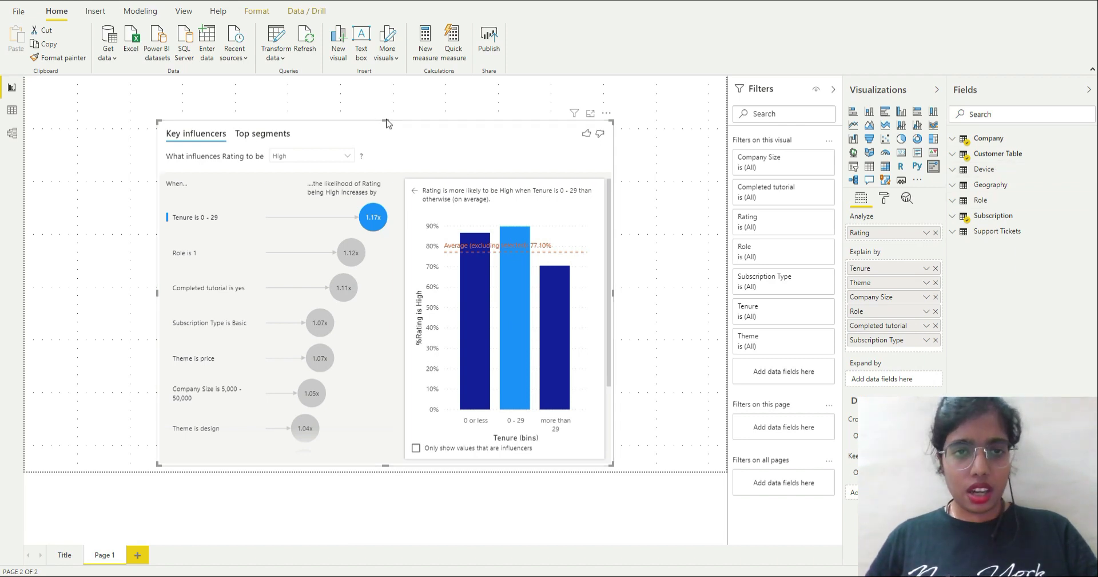
Step: Enlarge the key influencers visual in all directions so it spans the full height of the page
{"action": "left_click_drag", "start_coordinate": [385, 120], "coordinate": [385, 85]}
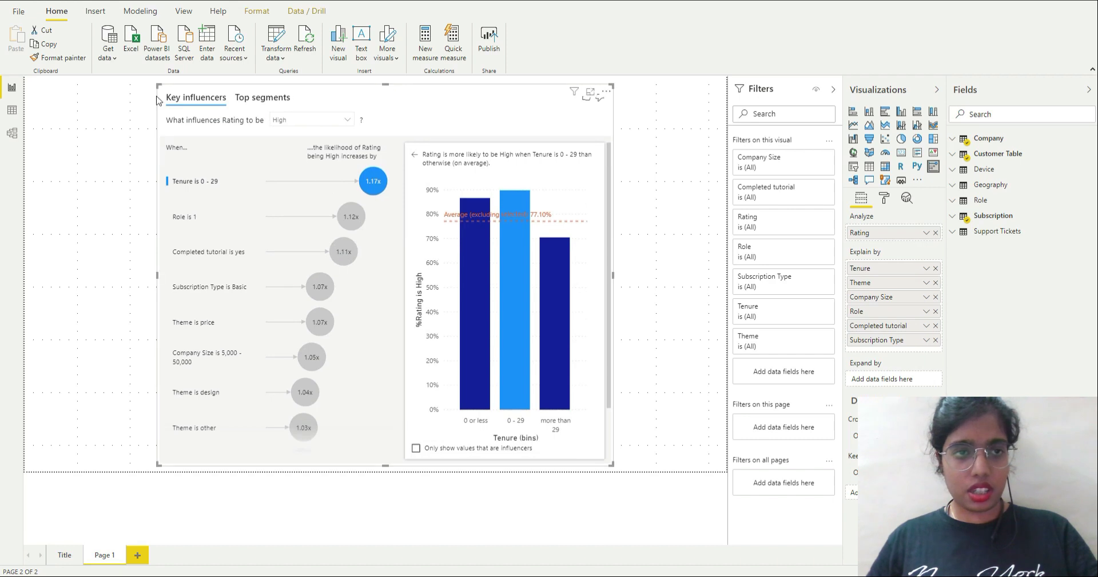
{"action": "left_click_drag", "start_coordinate": [157, 86], "coordinate": [121, 77]}
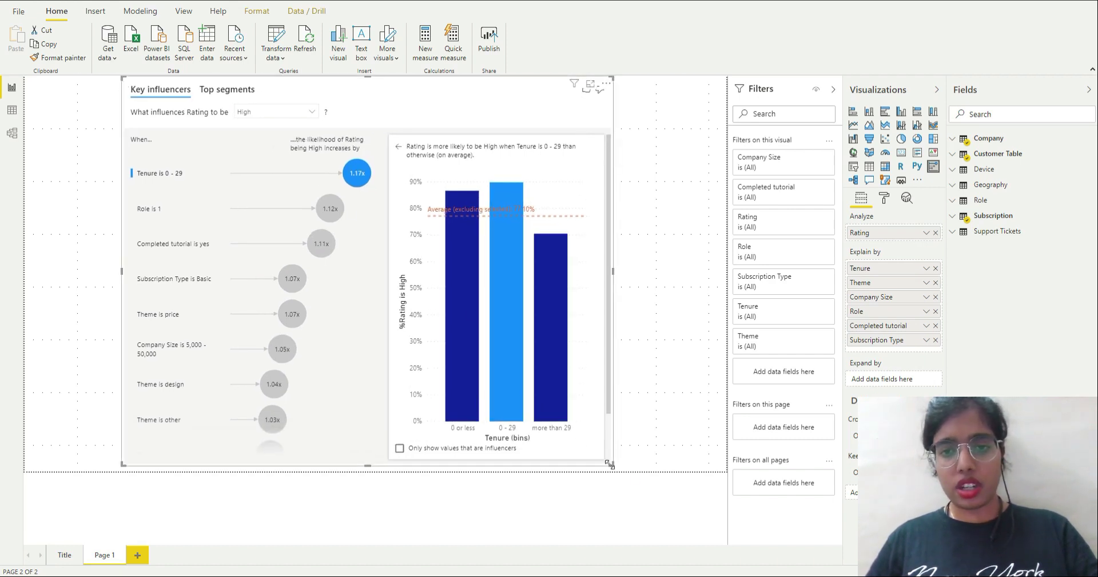
{"action": "left_click_drag", "start_coordinate": [609, 464], "coordinate": [636, 470]}
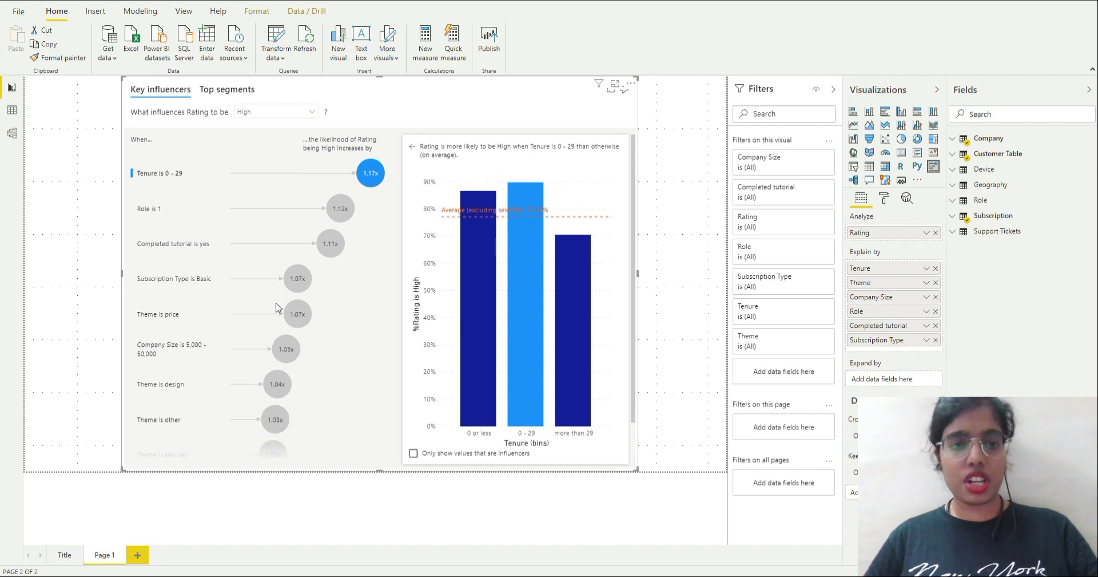
Step: Examine the Tenure influencer's chart for a High rating, comparing the 0 or less, 0 - 29 and more than 29 bins
{"action": "scroll", "coordinate": [323, 405], "scroll_direction": "down", "scroll_amount": 1}
{"action": "scroll", "coordinate": [323, 404], "scroll_direction": "up", "scroll_amount": 1}
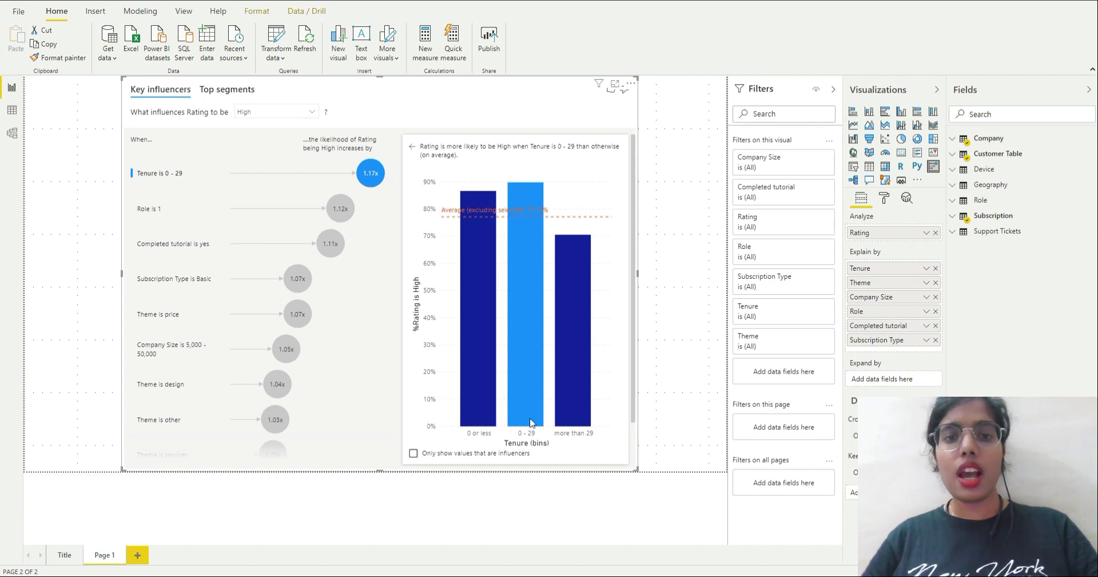
{"action": "mouse_move", "coordinate": [479, 303]}
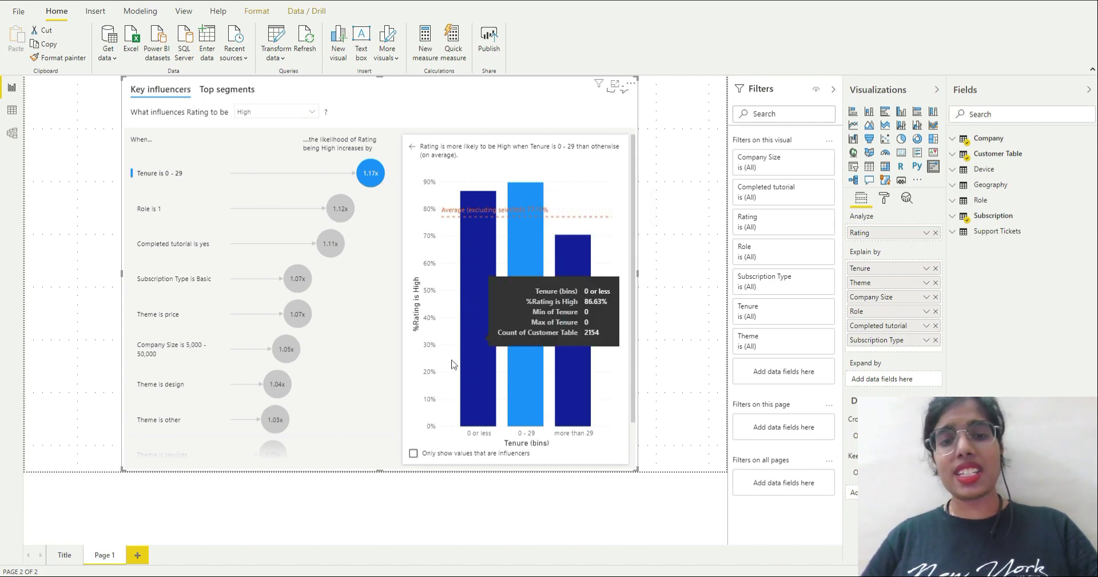
{"action": "mouse_move", "coordinate": [474, 256]}
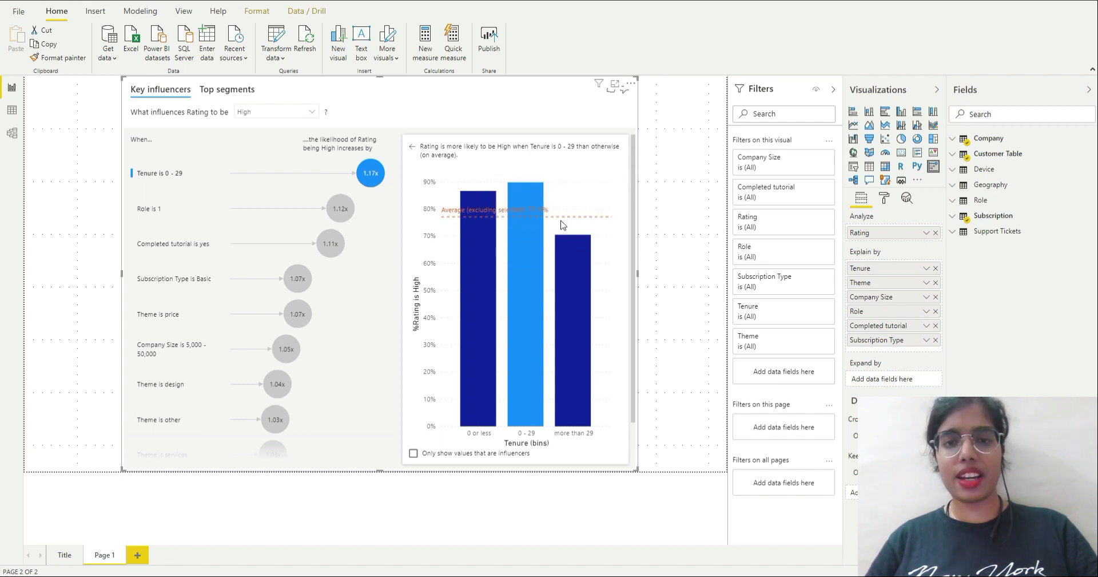
Step: View the charts of the High-rating influencers for Role 1, completed tutorial, Basic subscription, price theme, company size 5,000 - 50,000 and services theme
{"action": "left_click", "coordinate": [341, 211]}
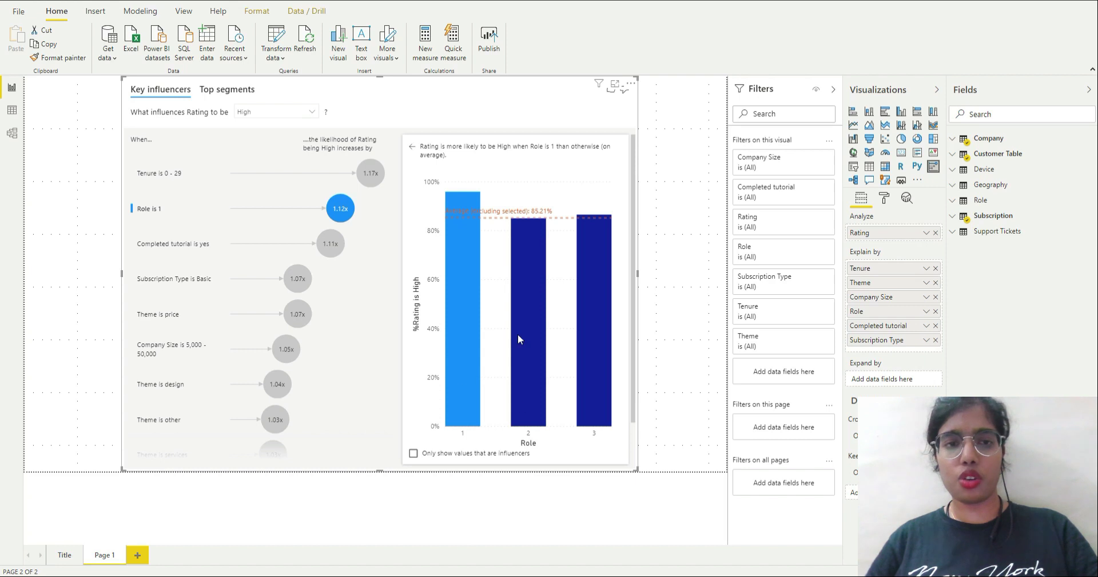
{"action": "left_click", "coordinate": [333, 248]}
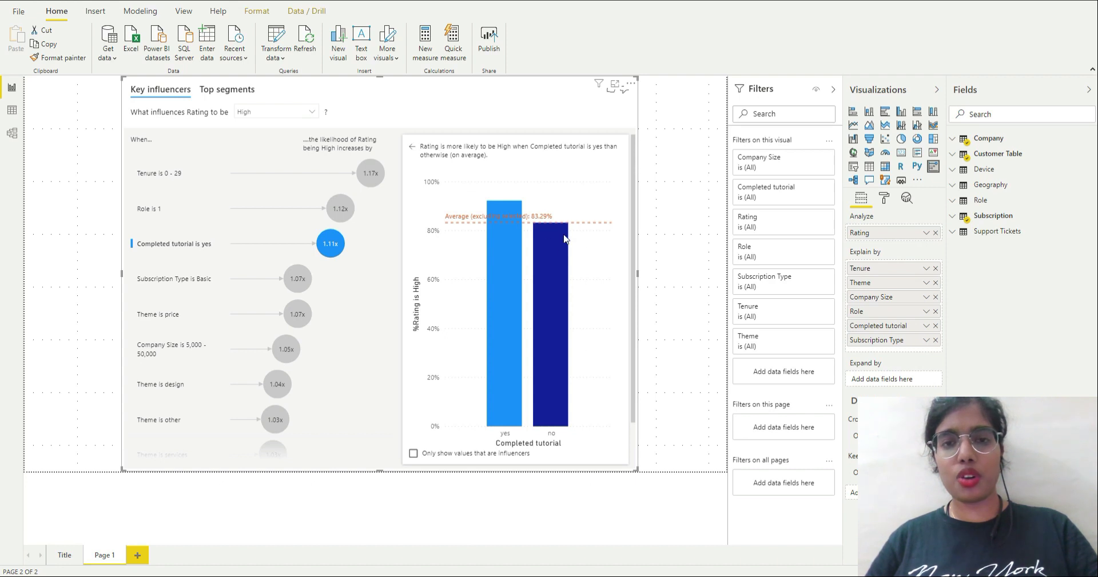
{"action": "left_click", "coordinate": [297, 279]}
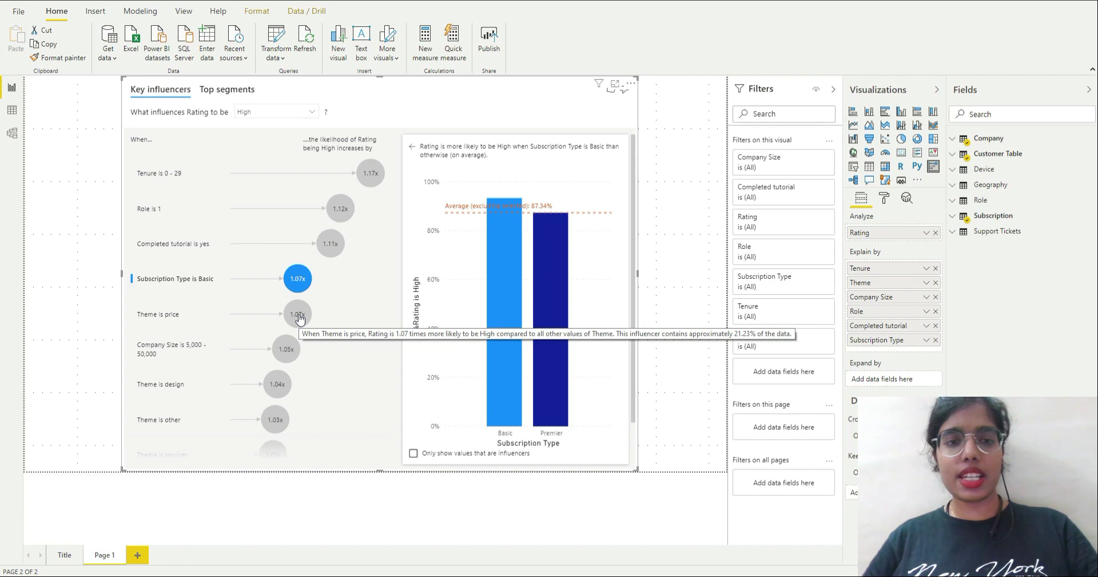
{"action": "left_click", "coordinate": [298, 319]}
{"action": "left_click", "coordinate": [286, 348]}
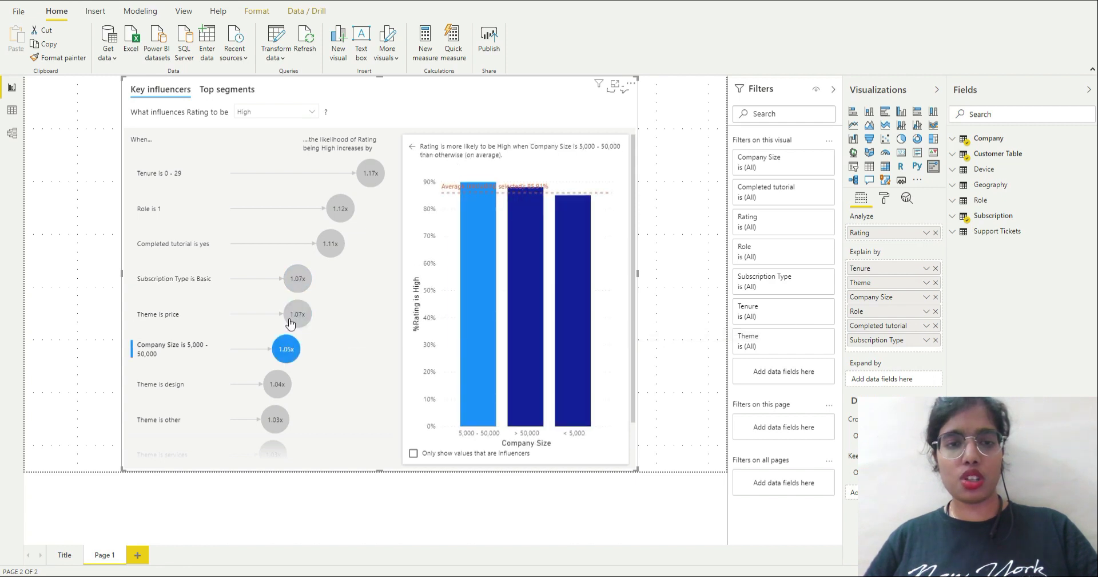
{"action": "scroll", "coordinate": [284, 387], "scroll_direction": "down", "scroll_amount": 1}
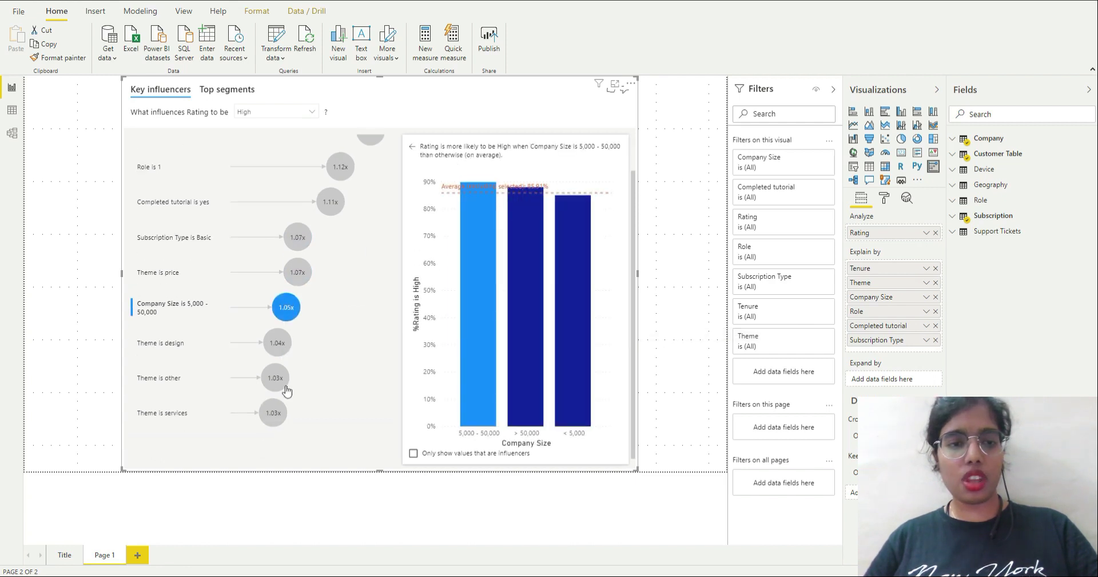
{"action": "left_click", "coordinate": [275, 420]}
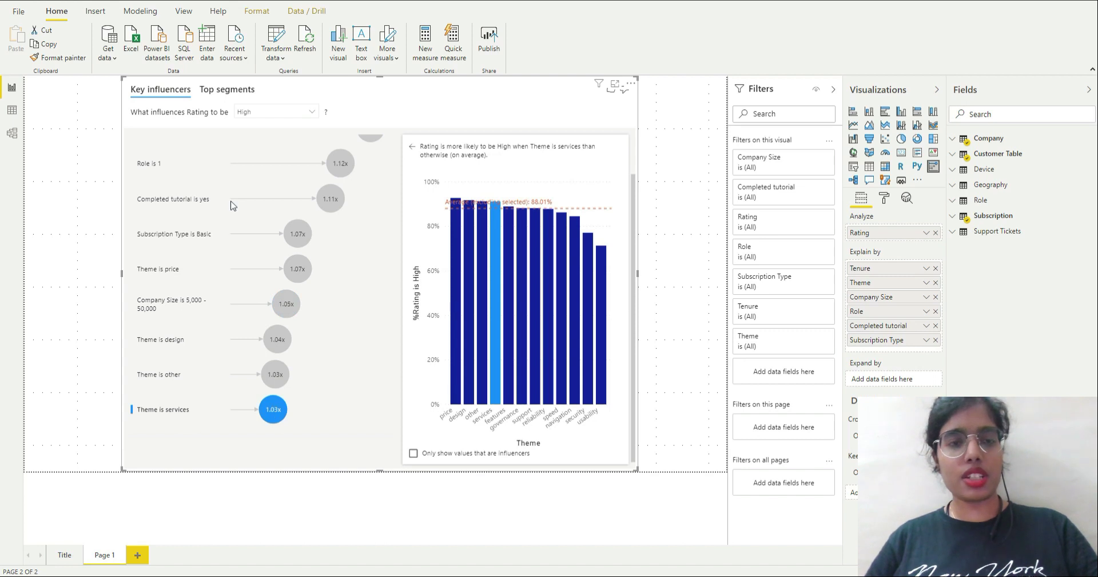
Step: Change the analysis to what influences Rating to be Low, and review the full list of influencers
{"action": "left_click", "coordinate": [273, 112]}
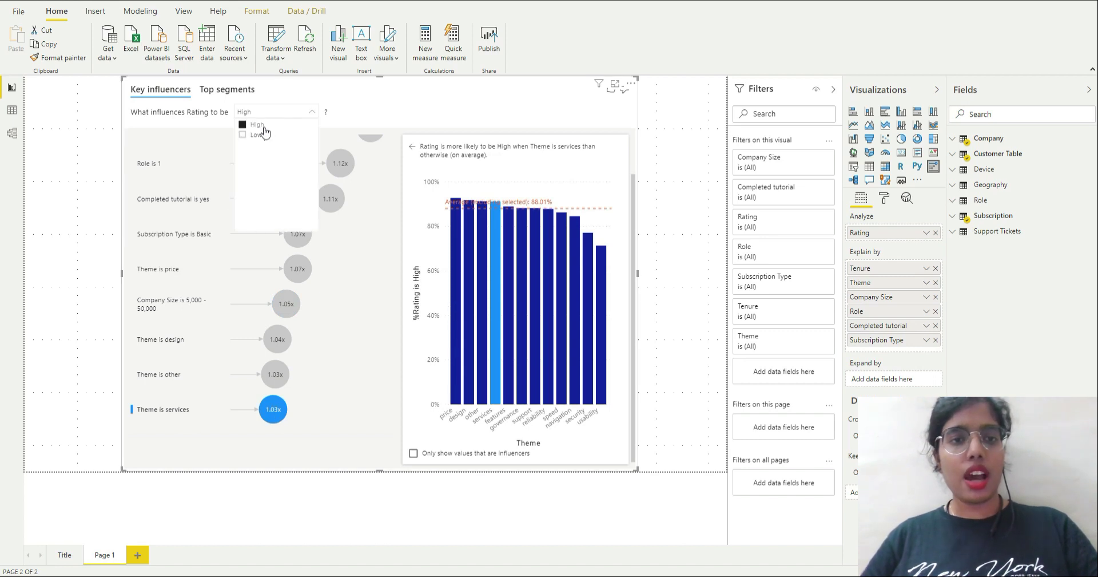
{"action": "left_click", "coordinate": [244, 136]}
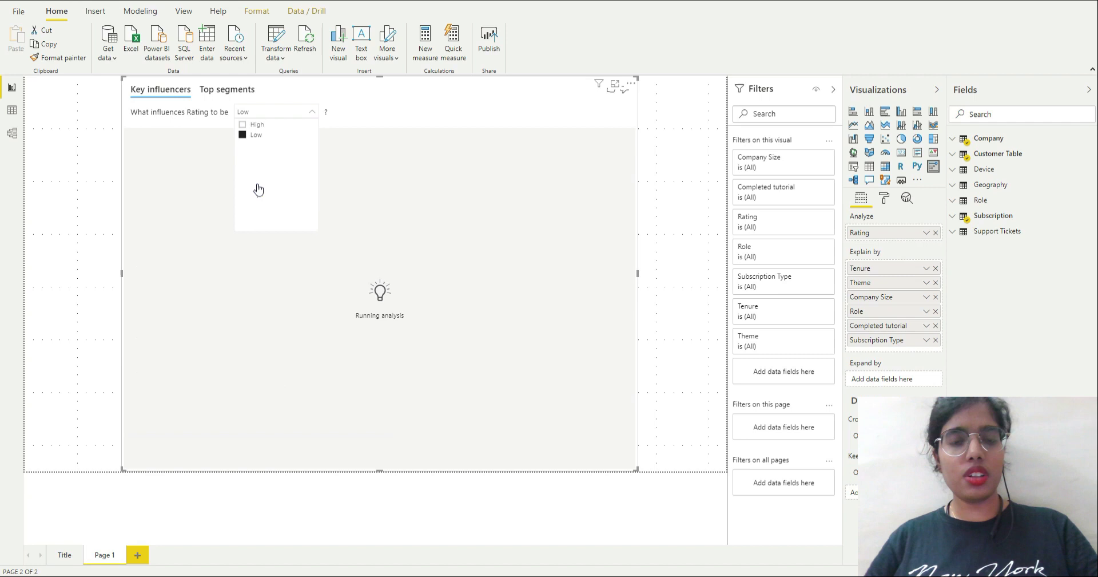
{"action": "left_click", "coordinate": [364, 319]}
{"action": "scroll", "coordinate": [269, 325], "scroll_direction": "down", "scroll_amount": 3}
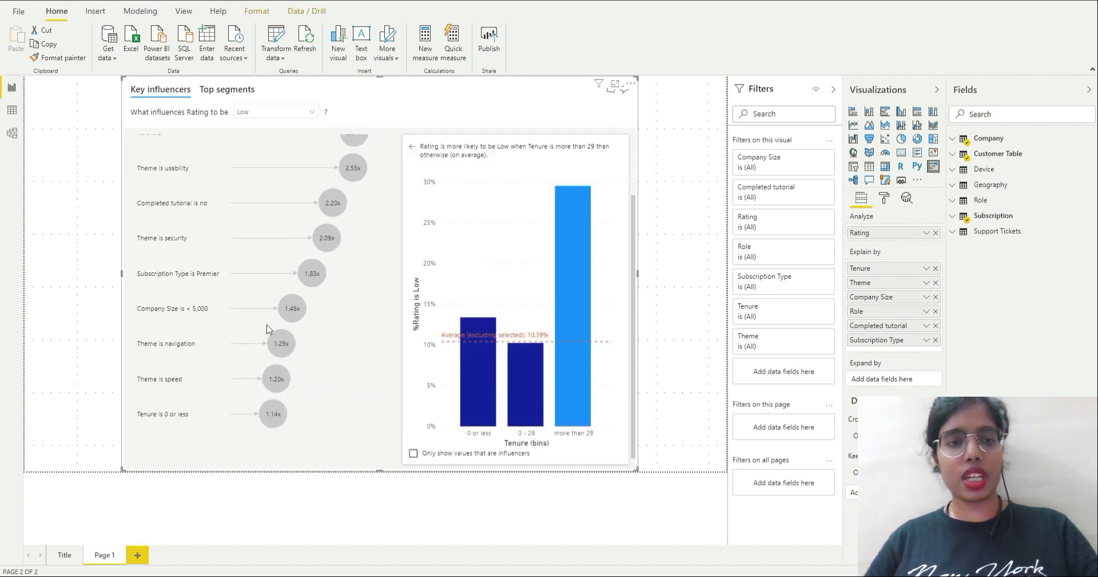
{"action": "scroll", "coordinate": [298, 240], "scroll_direction": "up", "scroll_amount": 3}
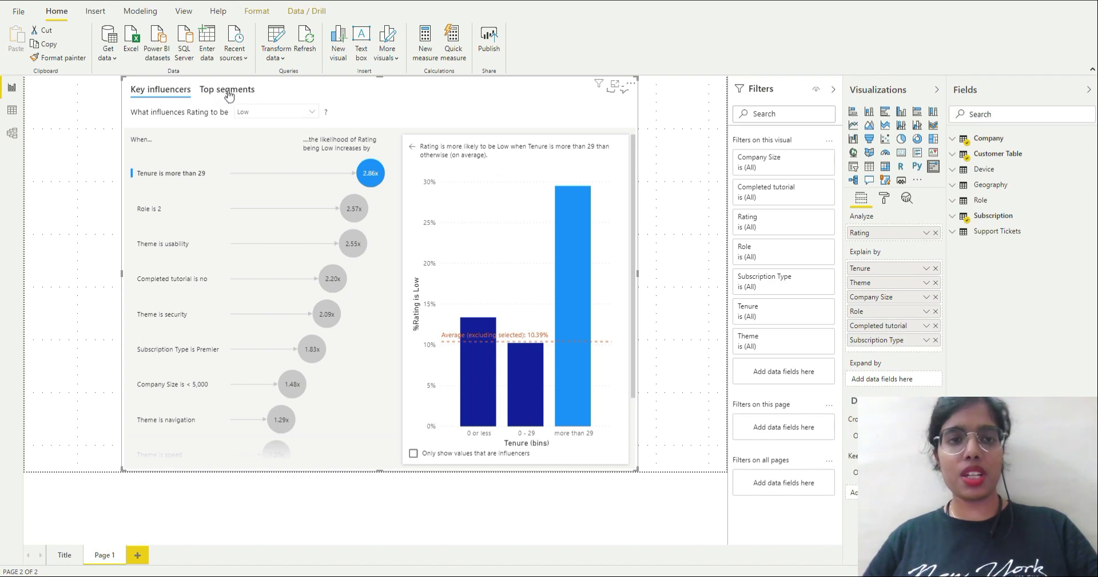
Step: Show the top segments for a Low rating and open Segment 1's details with its additional field breakdowns expanded
{"action": "left_click", "coordinate": [229, 95]}
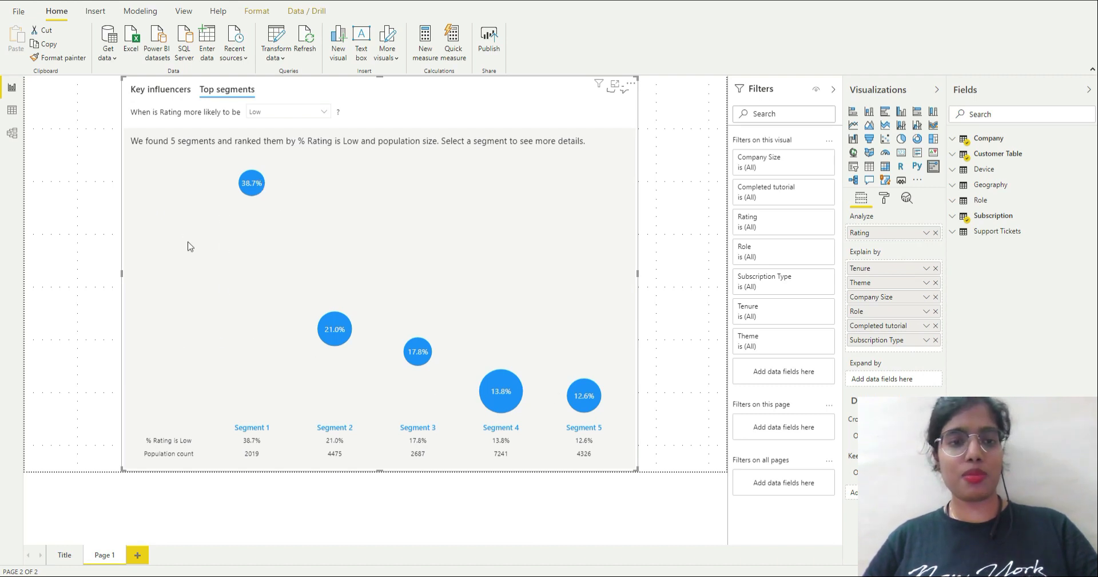
{"action": "mouse_move", "coordinate": [249, 188]}
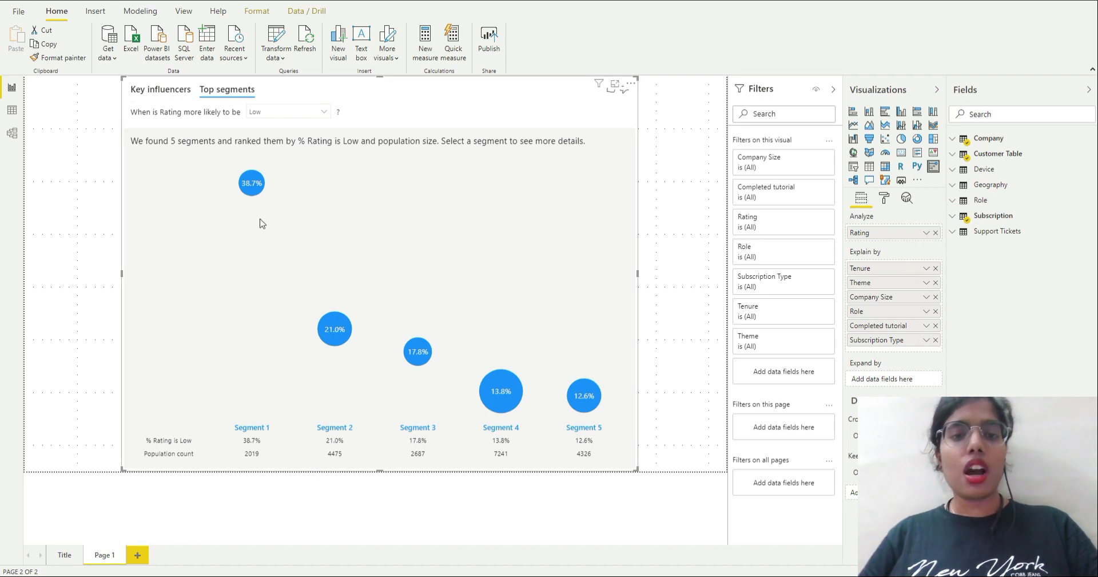
{"action": "left_click", "coordinate": [252, 185]}
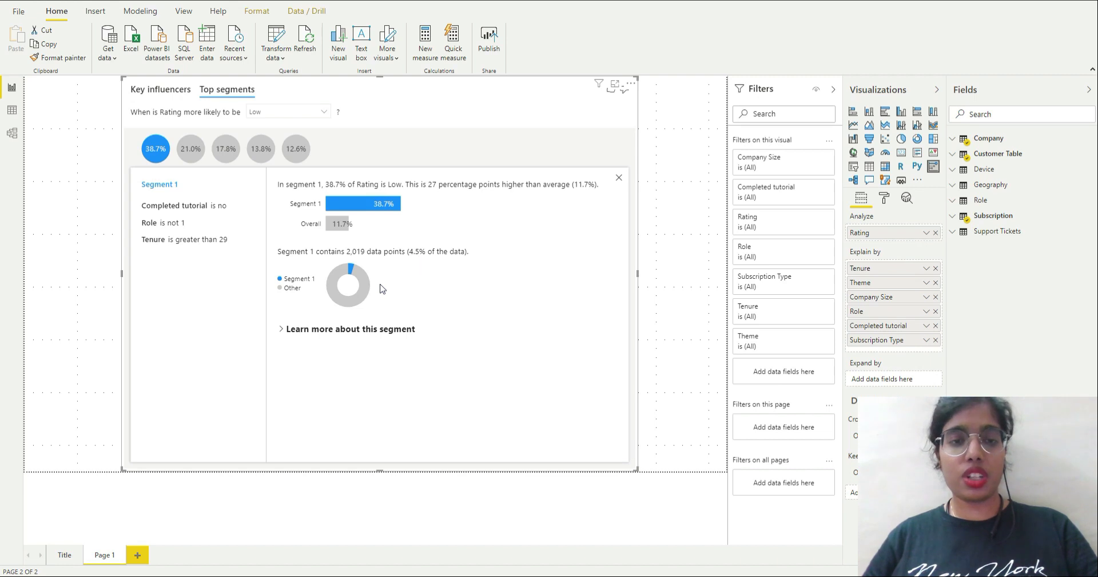
{"action": "left_click", "coordinate": [307, 332]}
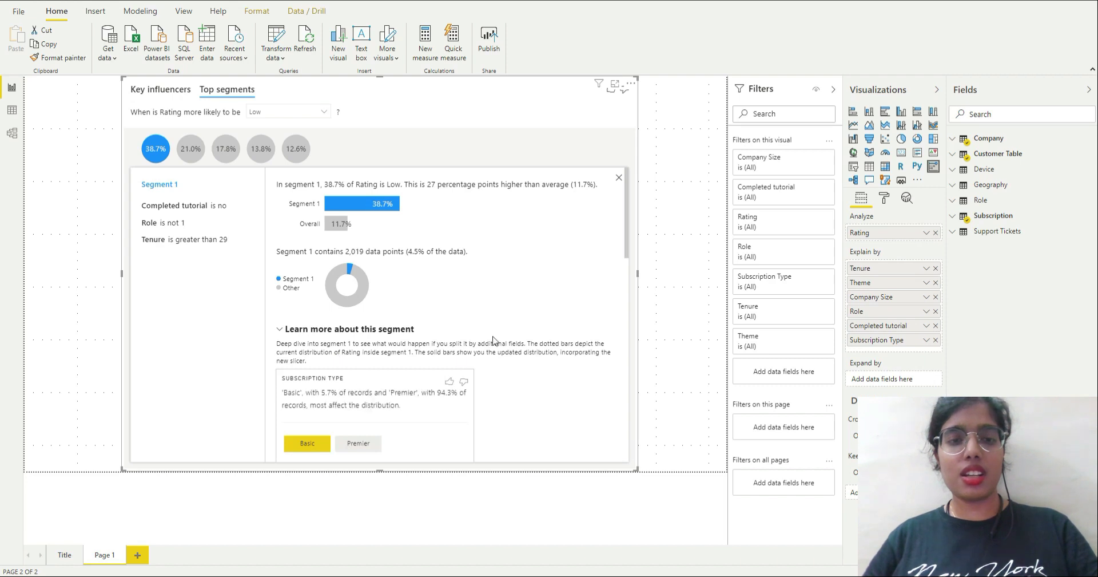
Step: Examine Segment 1's Subscription Type breakdown, checking the High and Low bars for Basic
{"action": "scroll", "coordinate": [541, 379], "scroll_direction": "down", "scroll_amount": 2}
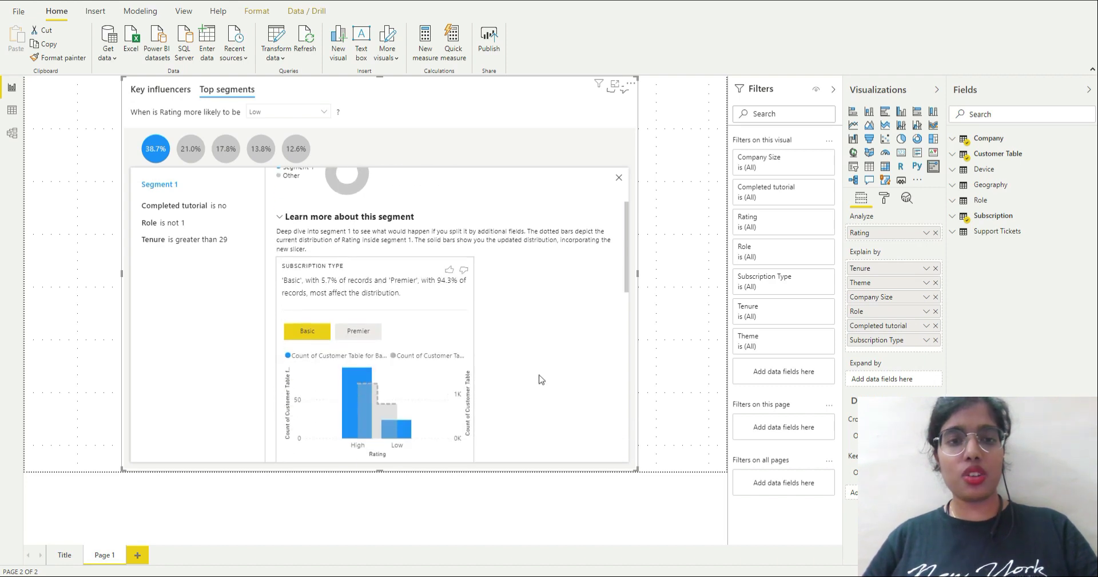
{"action": "scroll", "coordinate": [541, 378], "scroll_direction": "down", "scroll_amount": 1}
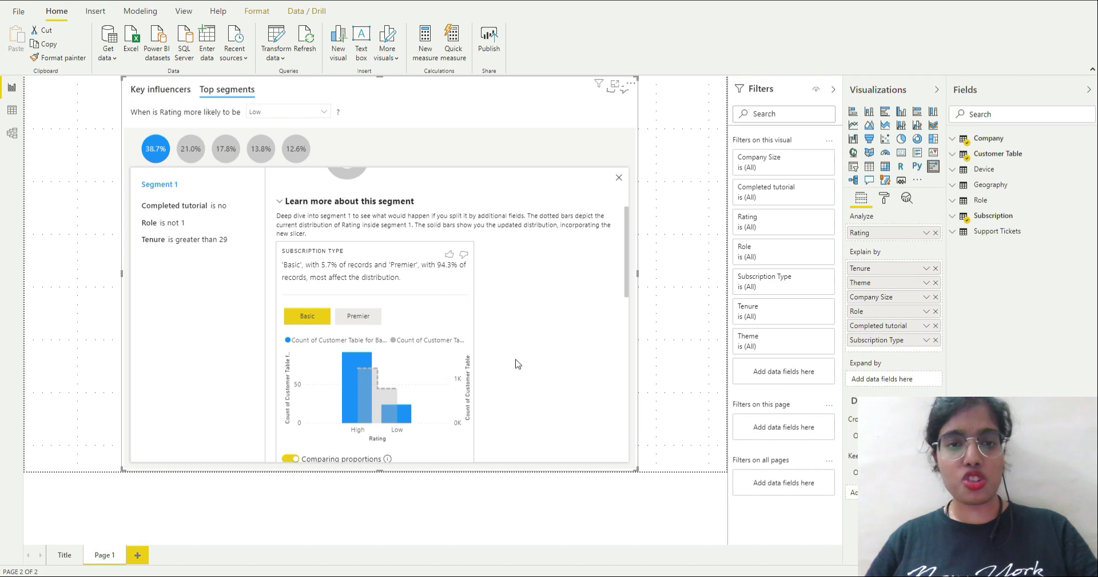
{"action": "scroll", "coordinate": [518, 364], "scroll_direction": "down", "scroll_amount": 1}
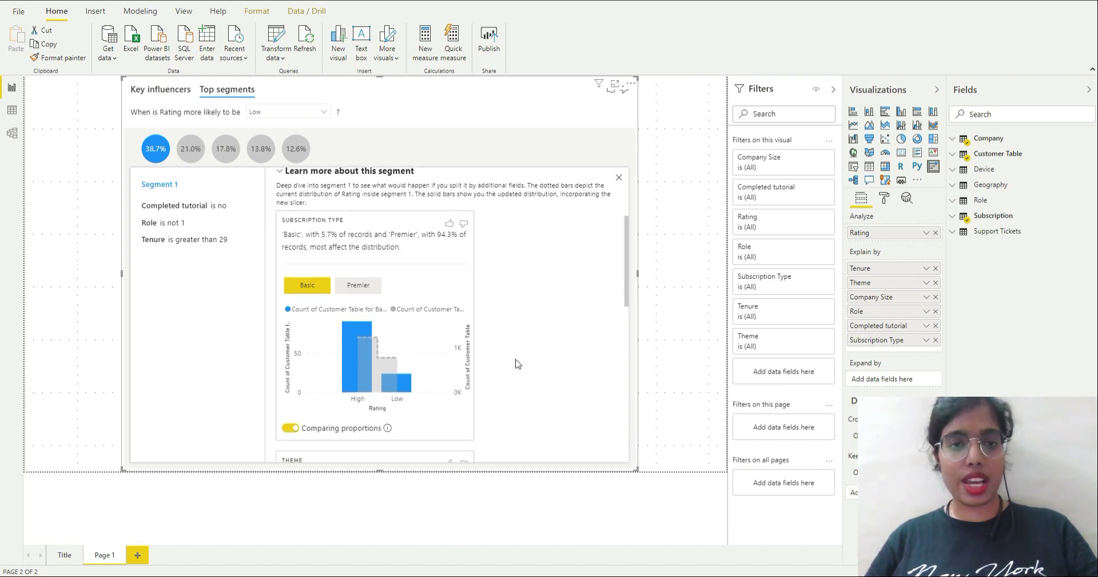
{"action": "scroll", "coordinate": [518, 363], "scroll_direction": "down", "scroll_amount": 1}
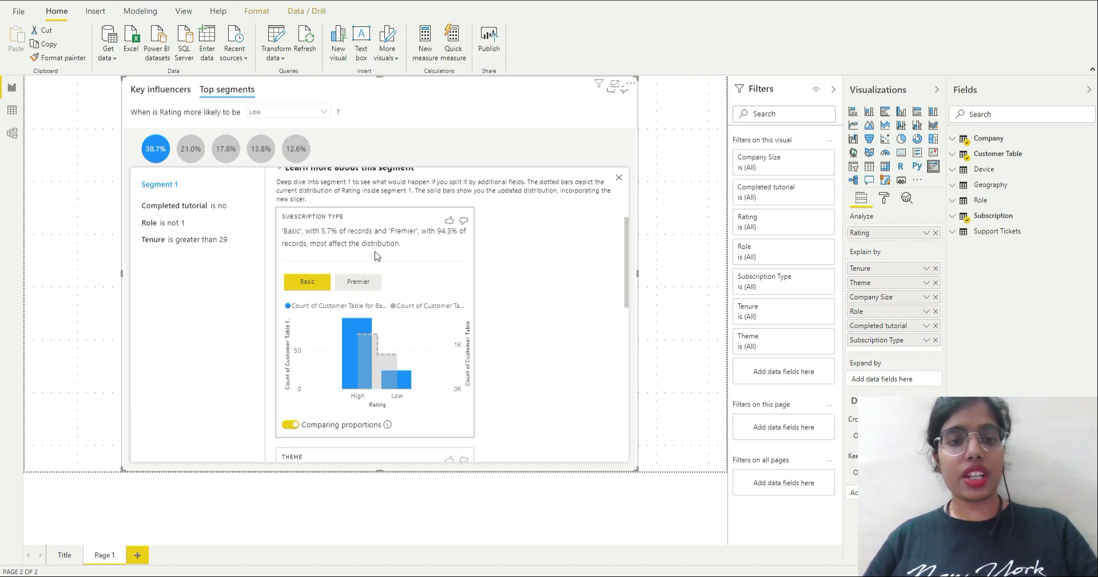
{"action": "scroll", "coordinate": [421, 325], "scroll_direction": "down", "scroll_amount": 1}
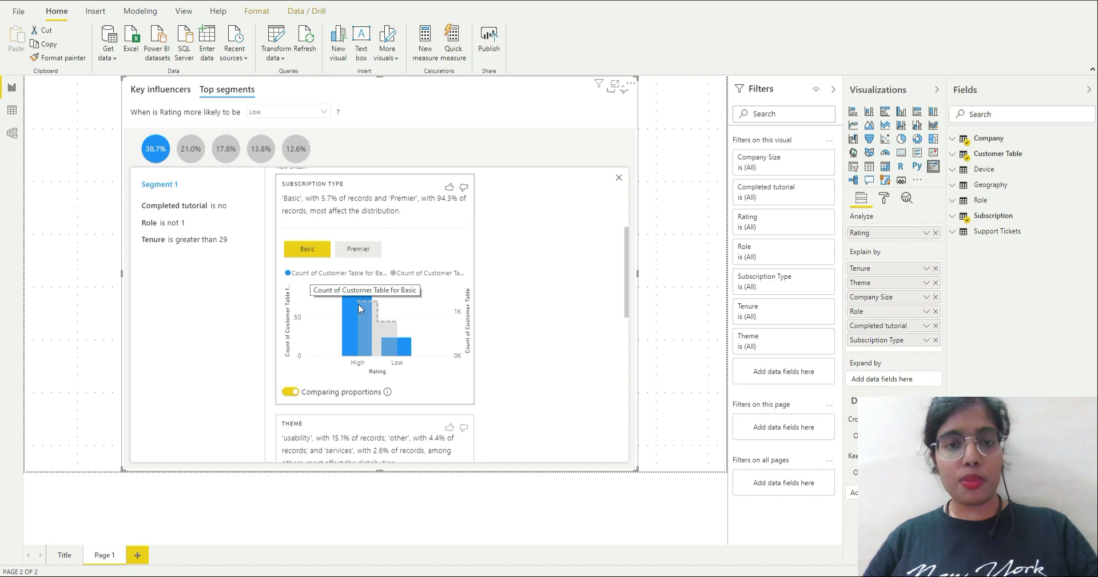
{"action": "mouse_move", "coordinate": [364, 311]}
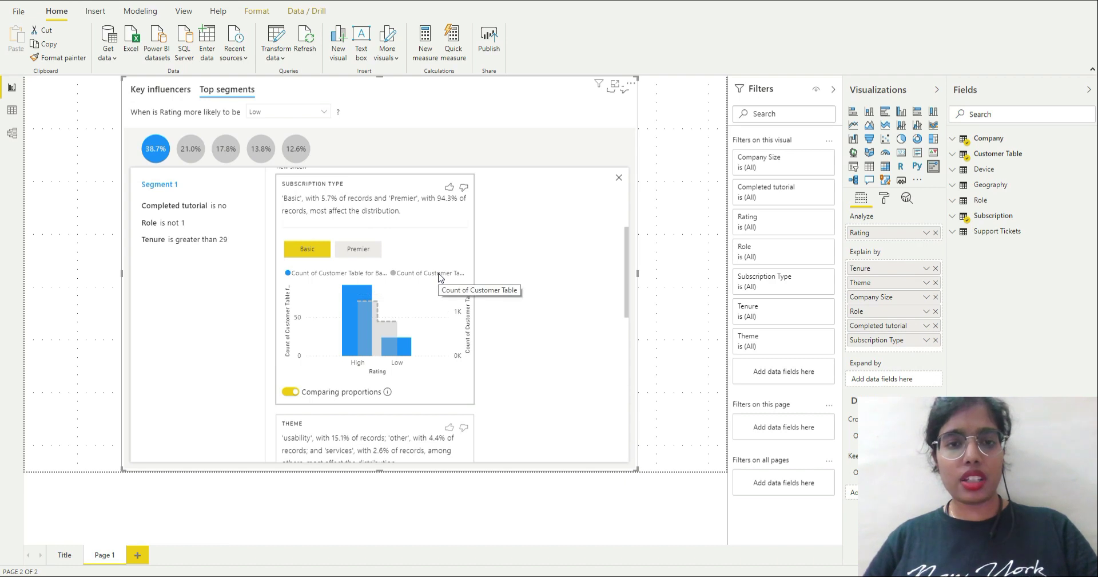
{"action": "mouse_move", "coordinate": [398, 355]}
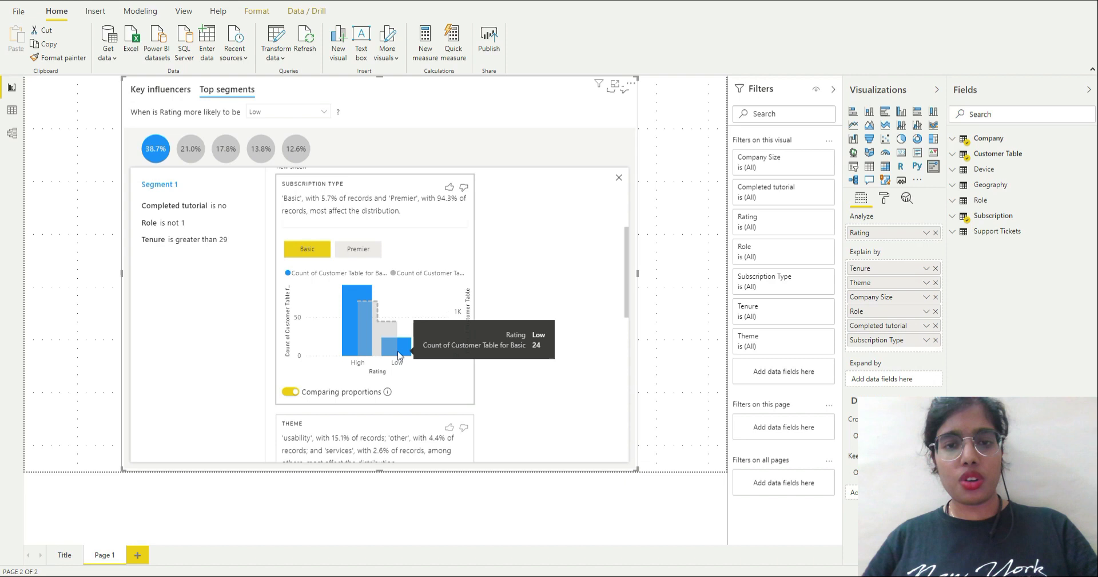
Step: Highlight the Count of Customer Table series in the Subscription Type chart, and clear the highlight
{"action": "left_click", "coordinate": [416, 277]}
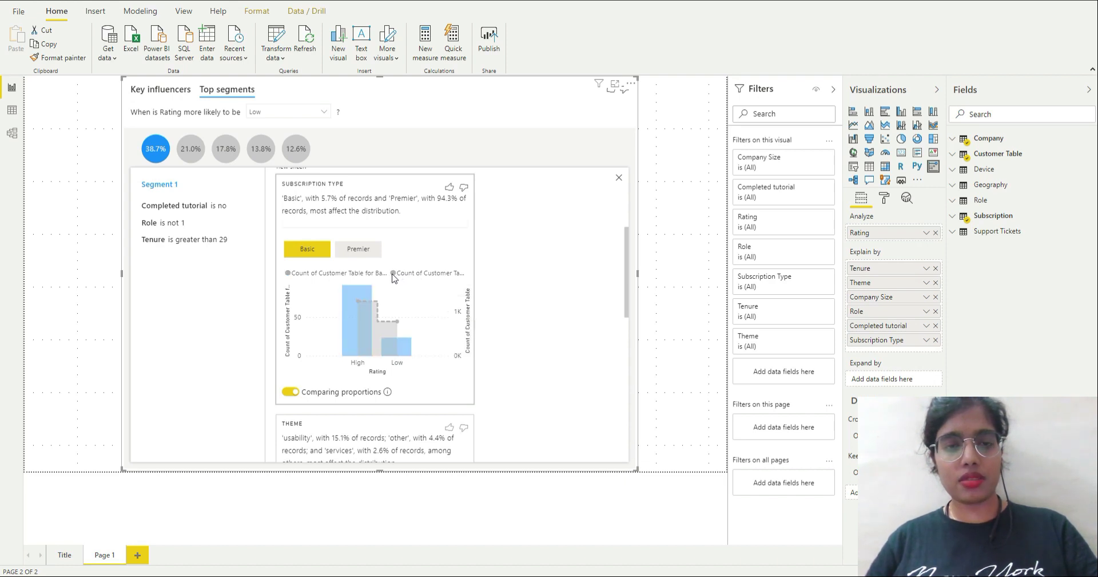
{"action": "left_click", "coordinate": [394, 277]}
{"action": "left_click", "coordinate": [410, 278]}
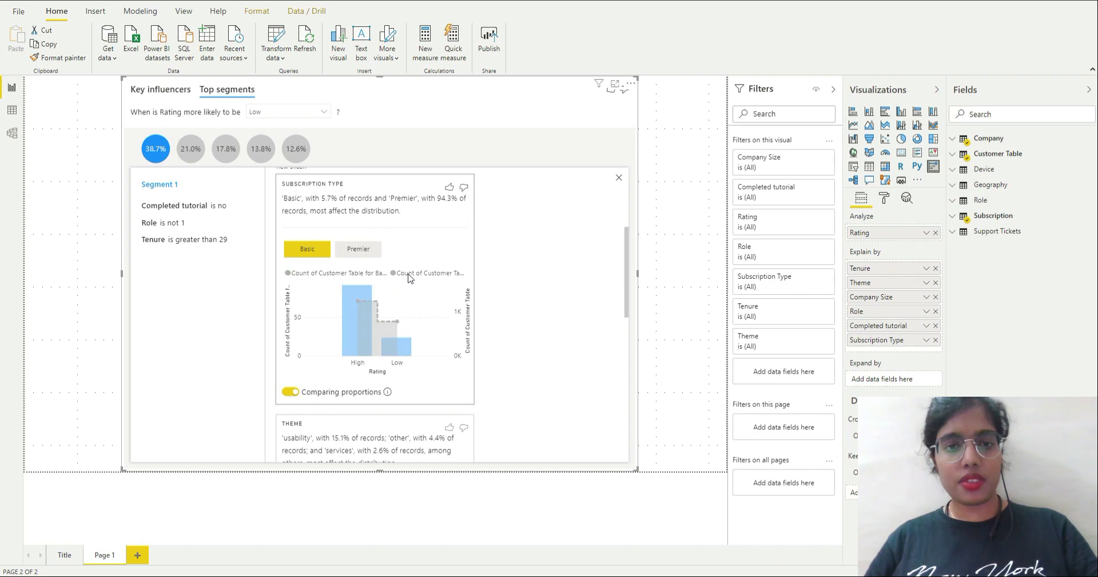
{"action": "left_click", "coordinate": [428, 279]}
Step: Review Segment 1's Theme and Company Size breakdowns, and open Segment 2's details
{"action": "scroll", "coordinate": [360, 373], "scroll_direction": "down", "scroll_amount": 2}
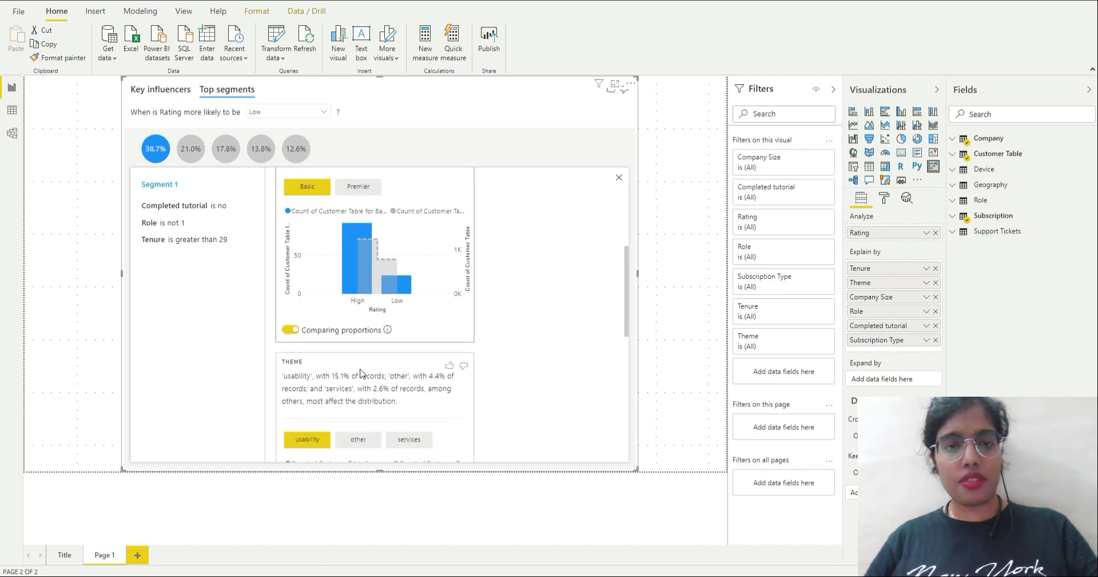
{"action": "scroll", "coordinate": [360, 372], "scroll_direction": "down", "scroll_amount": 4}
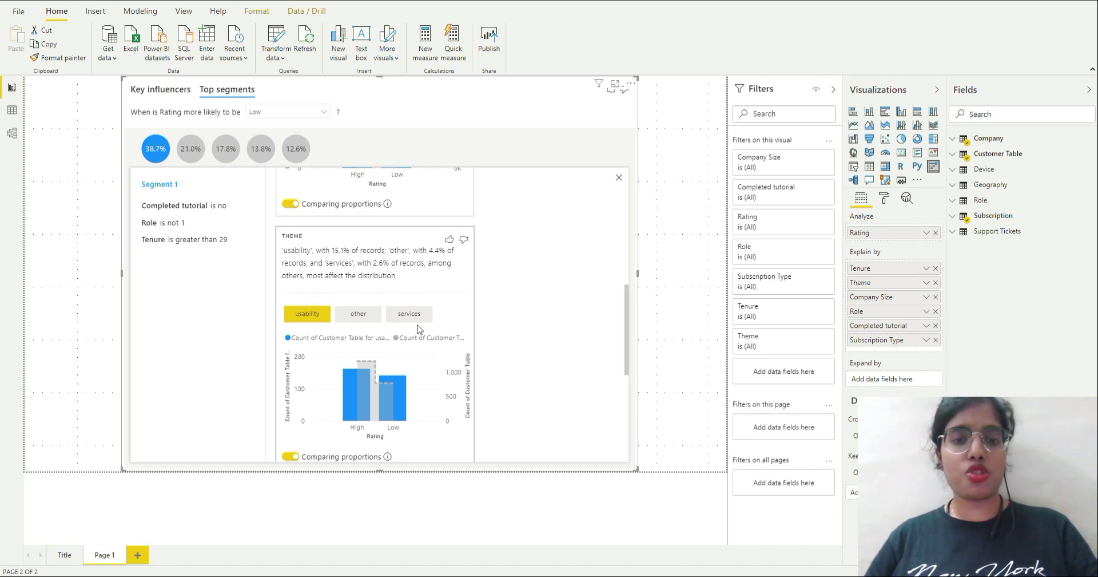
{"action": "scroll", "coordinate": [426, 383], "scroll_direction": "down", "scroll_amount": 1}
{"action": "scroll", "coordinate": [426, 383], "scroll_direction": "down", "scroll_amount": 4}
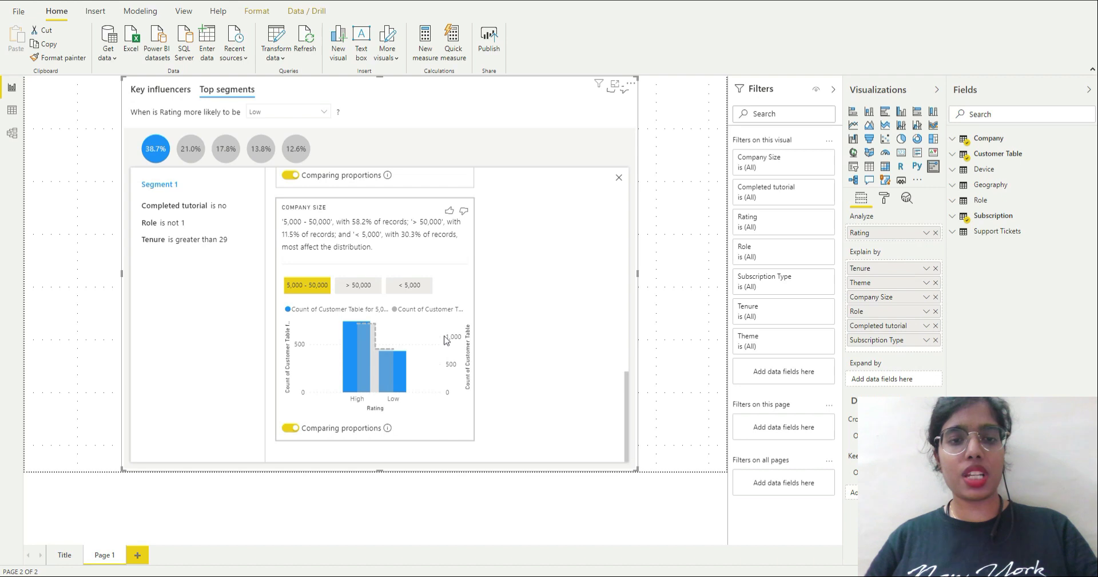
{"action": "left_click", "coordinate": [193, 147]}
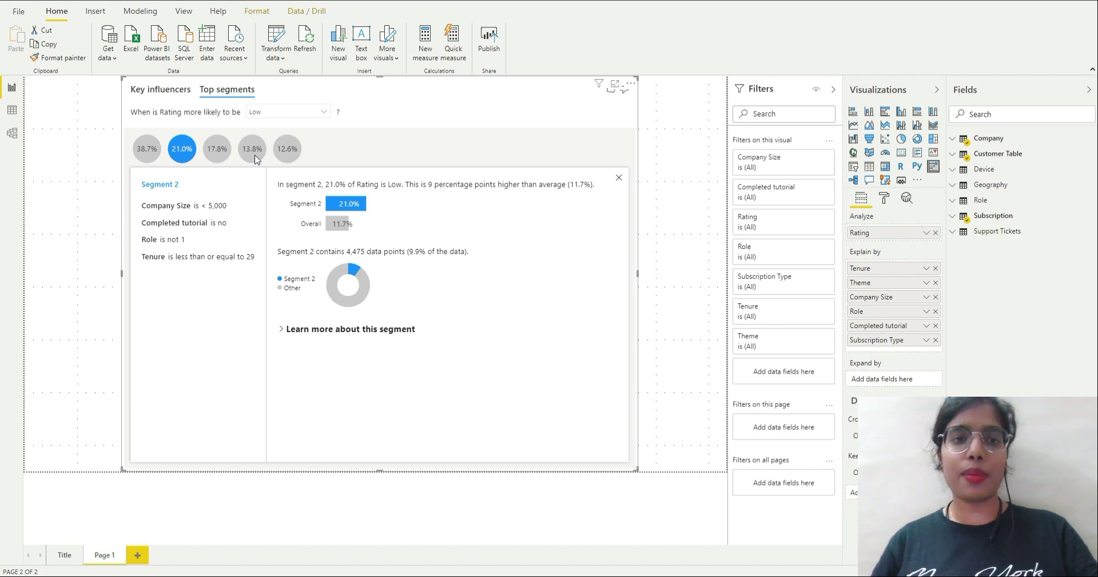
Step: Return to the key influencers view and review all factors that drive a Low rating
{"action": "left_click", "coordinate": [161, 90]}
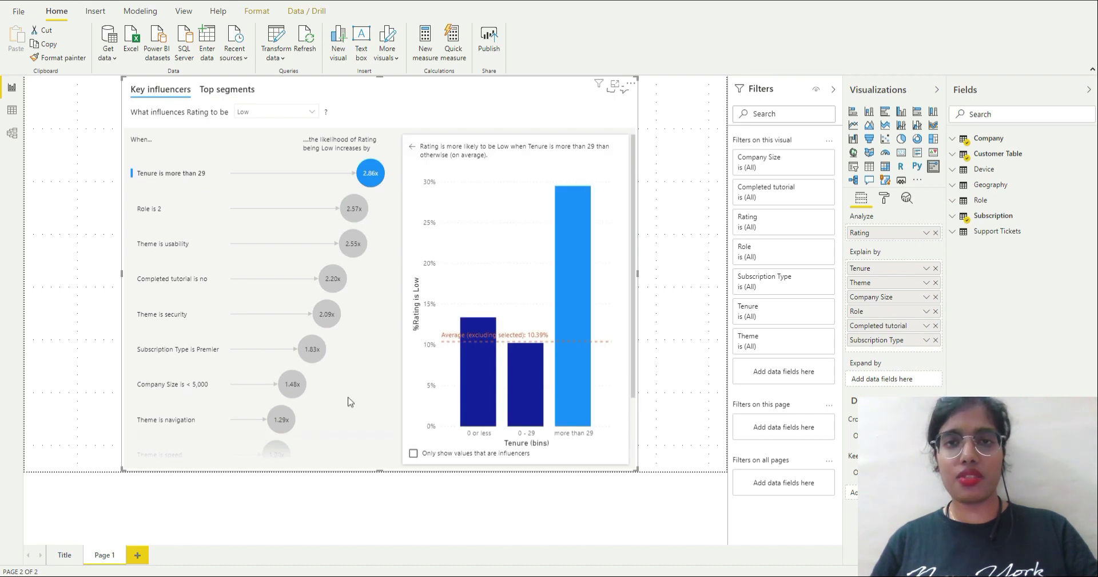
{"action": "scroll", "coordinate": [350, 402], "scroll_direction": "down", "scroll_amount": 3}
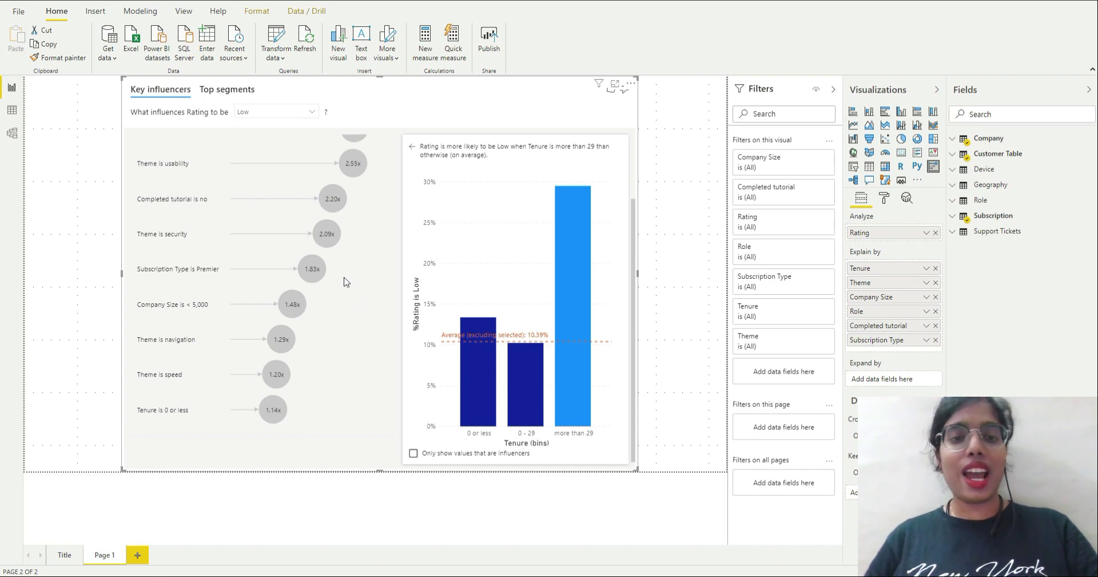
{"action": "scroll", "coordinate": [351, 246], "scroll_direction": "up", "scroll_amount": 3}
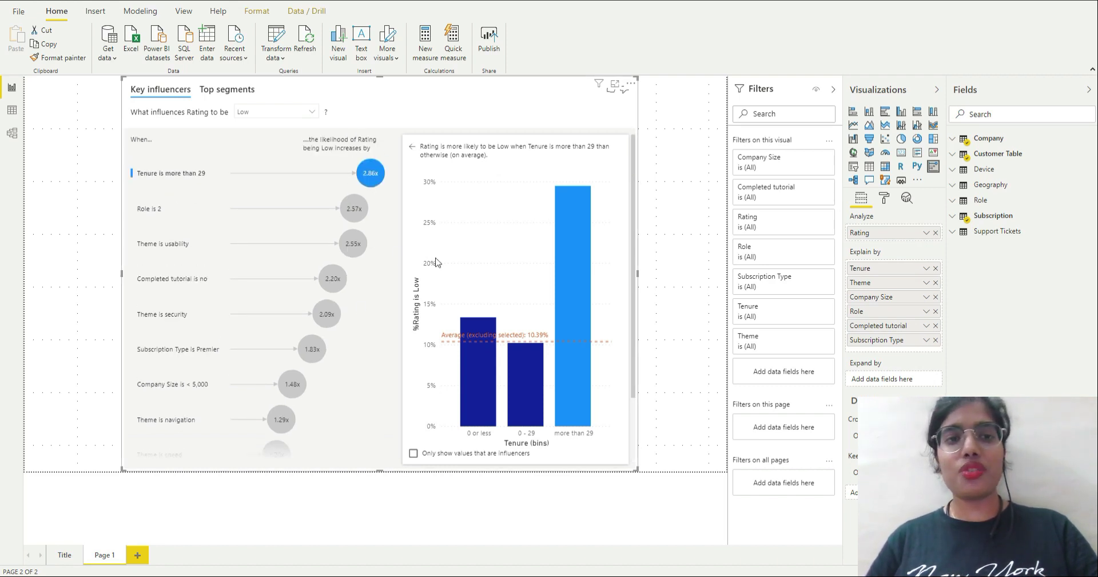